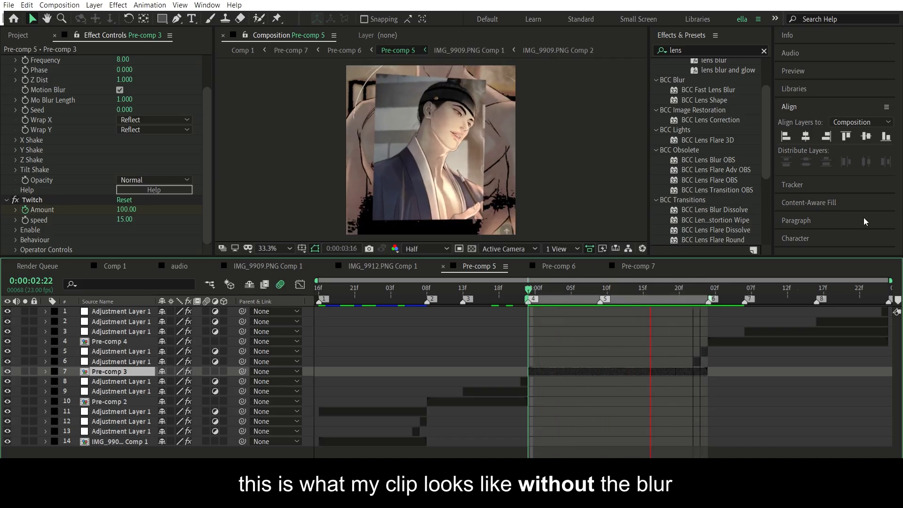
- Apply BCC Lens Blur OBS to Pre-comp 3 and keyframe Iris Scale at 7 at 0:00:02:22
key("space")
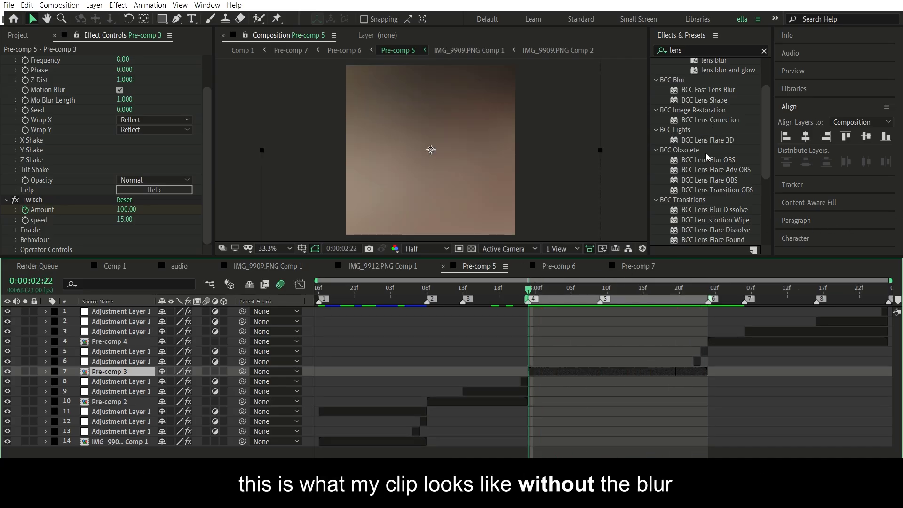
left_click_drag(707, 159, 567, 366)
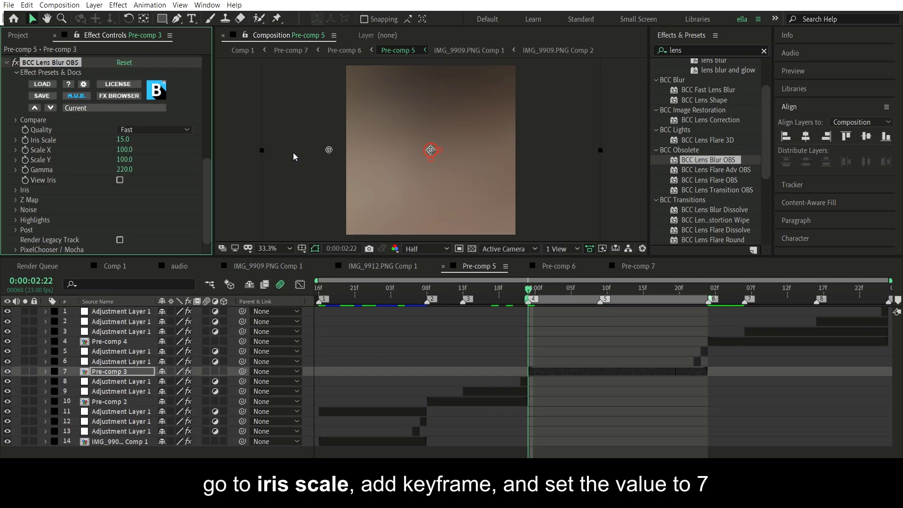
left_click(25, 139)
left_click(124, 139)
type("7")
key("Return")
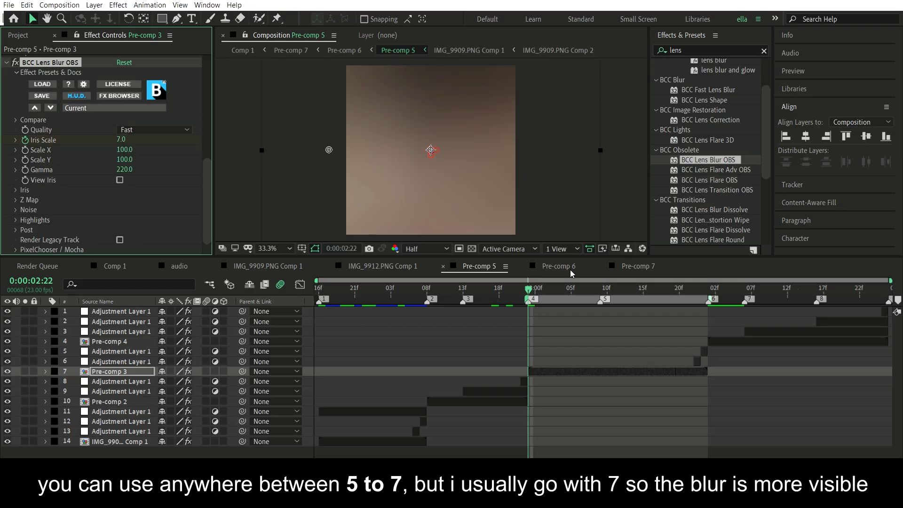
- Keyframe Iris Scale at 0 at 0:00:03:06 and back to 7 at 0:00:03:09
left_click(578, 284)
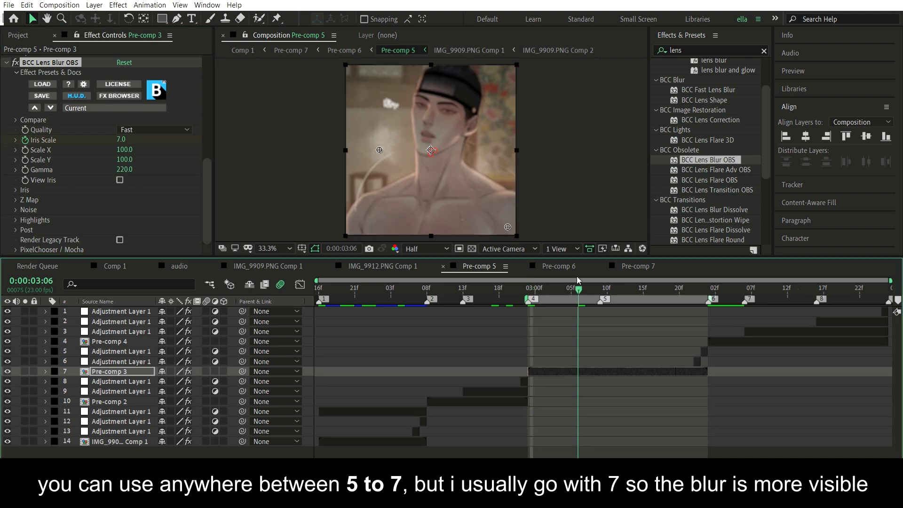
left_click(121, 139)
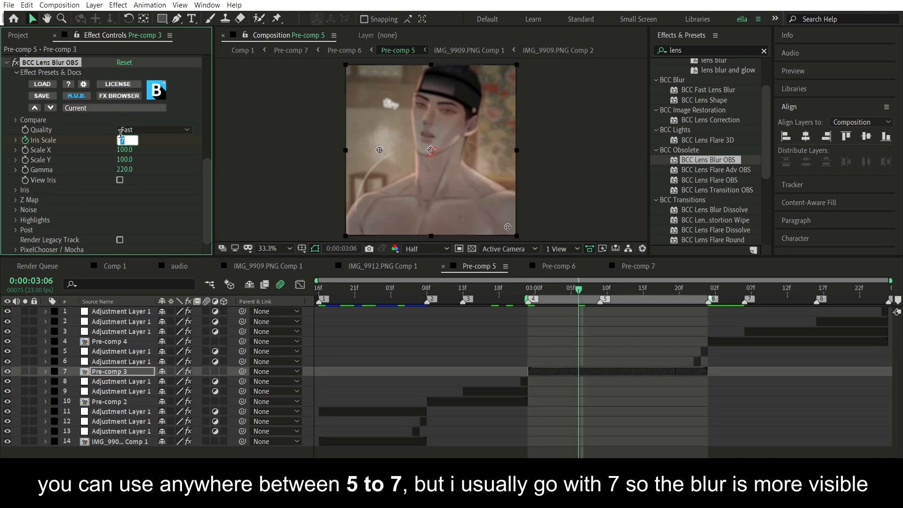
type("0")
key("Return")
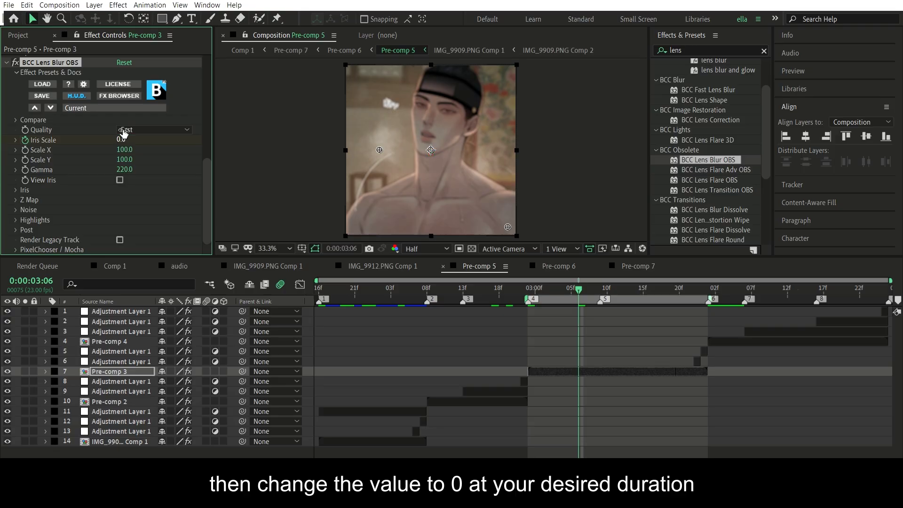
left_click(599, 281)
left_click_drag(599, 280, 600, 281)
left_click(123, 139)
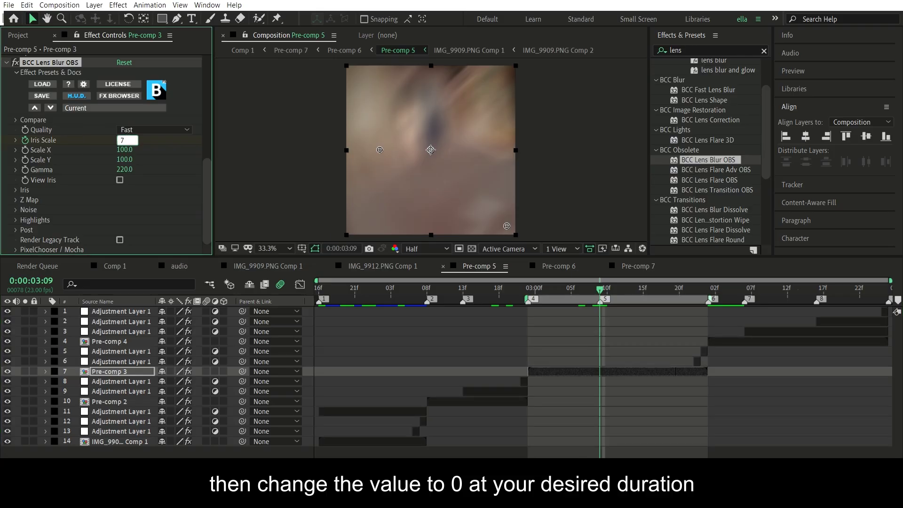
key("Return")
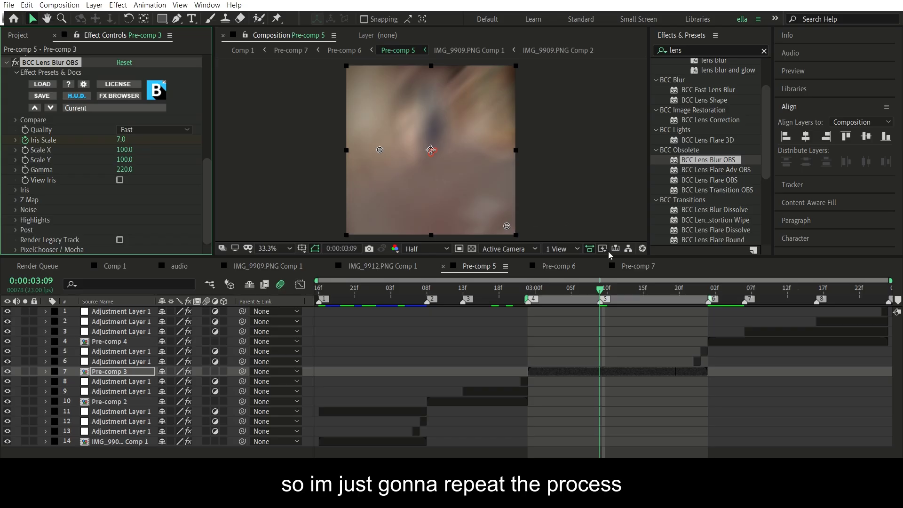
- Keyframe Iris Scale back to 0 at 0:00:03:17
left_click(657, 284)
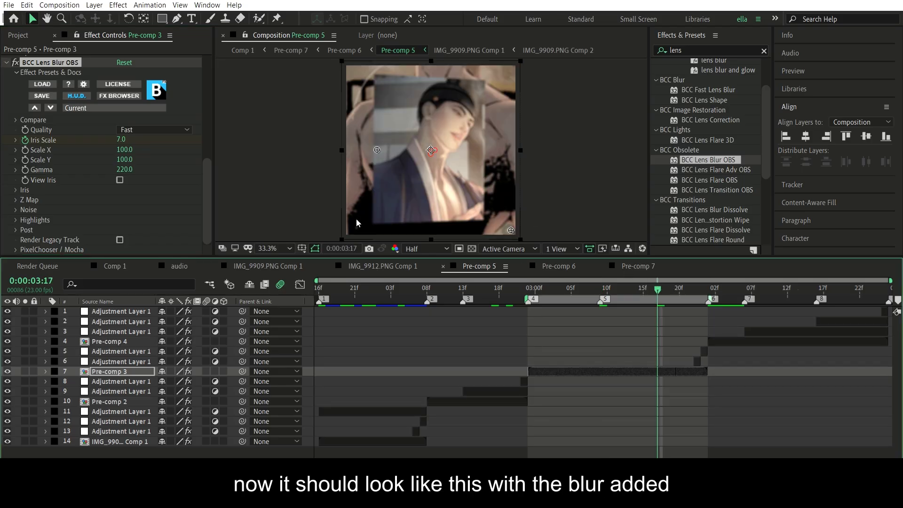
left_click(124, 138)
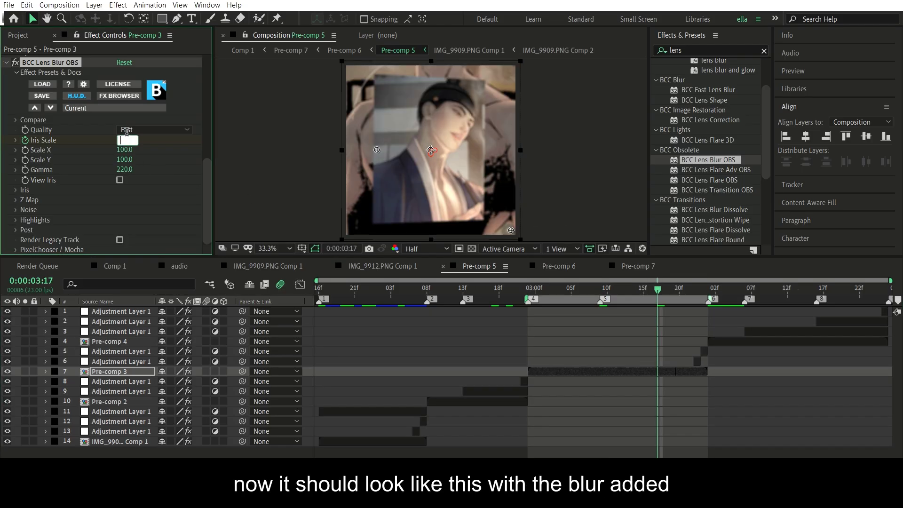
type("0")
key("Return")
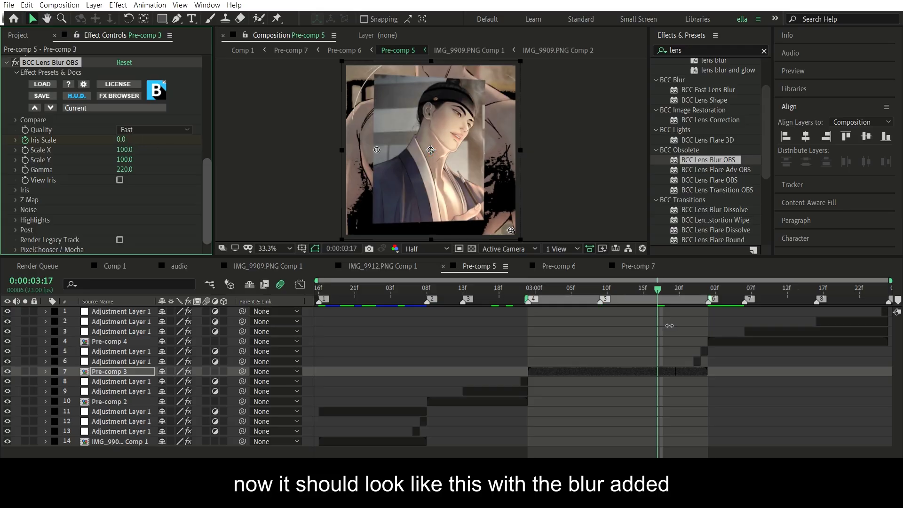
- Preview and scrub the blur-in transition between 2:22 and 3:10
key("space")
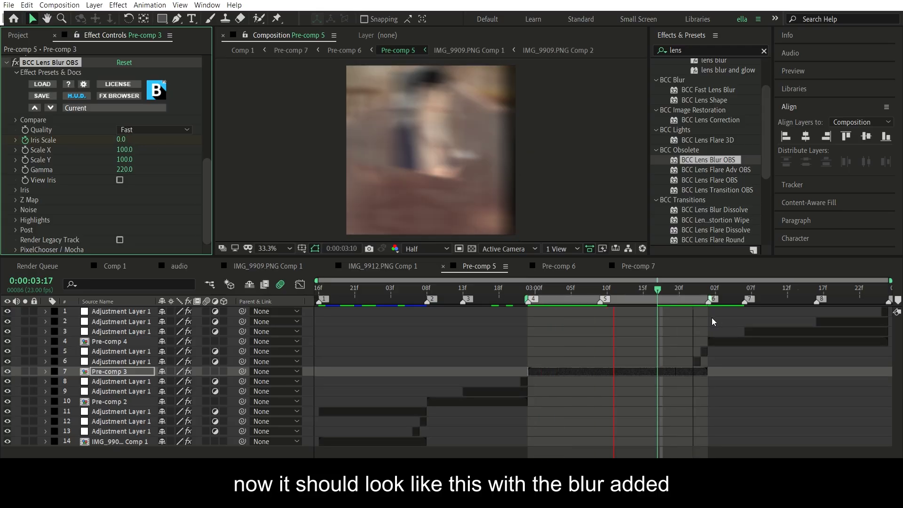
key("ctrl+z")
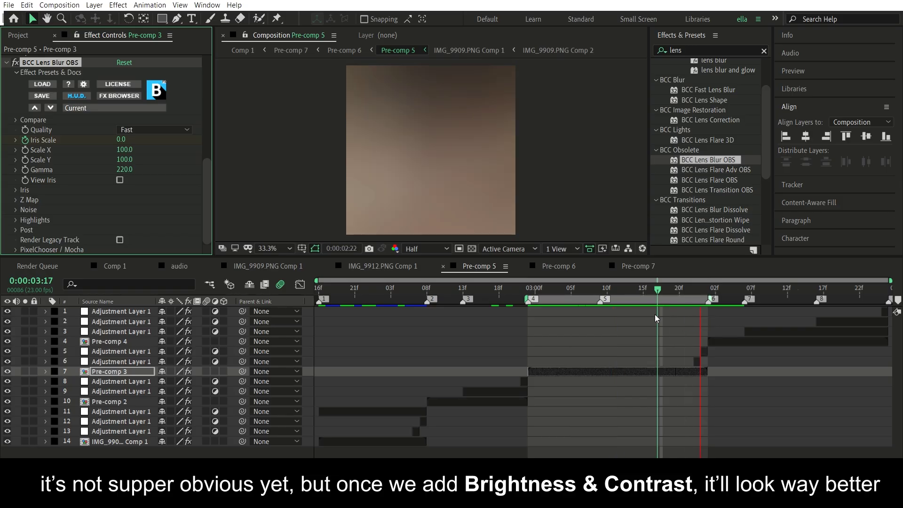
left_click(600, 282)
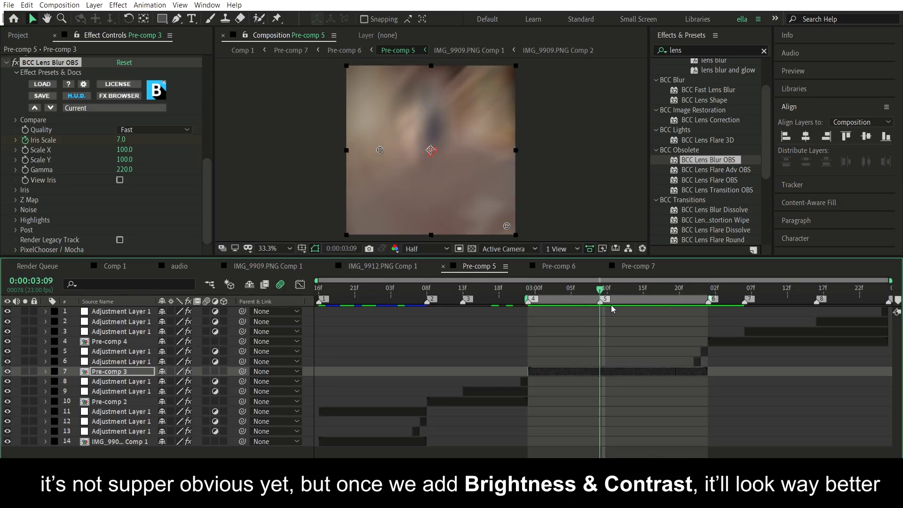
left_click(527, 282)
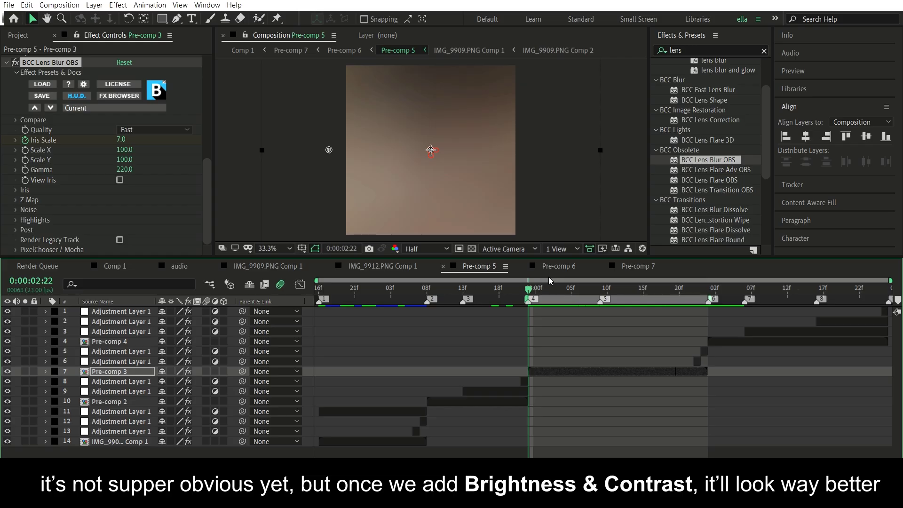
key("space")
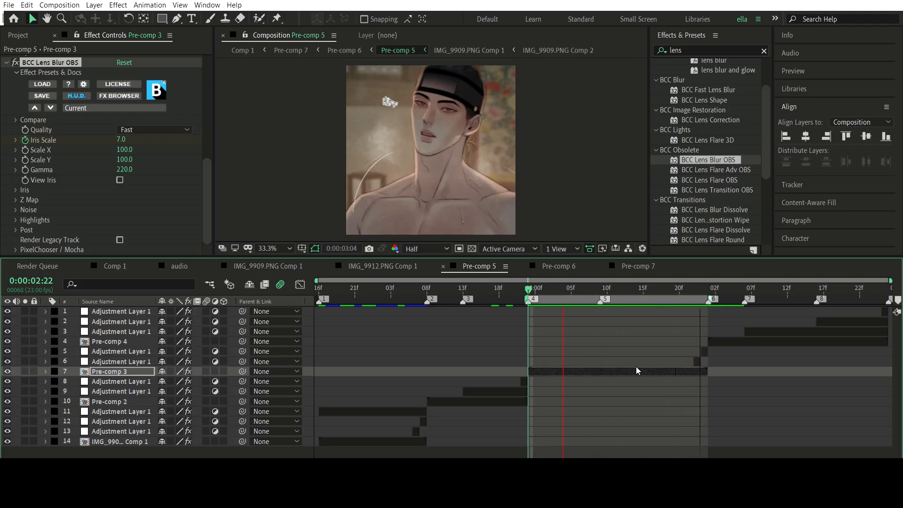
left_click(607, 288)
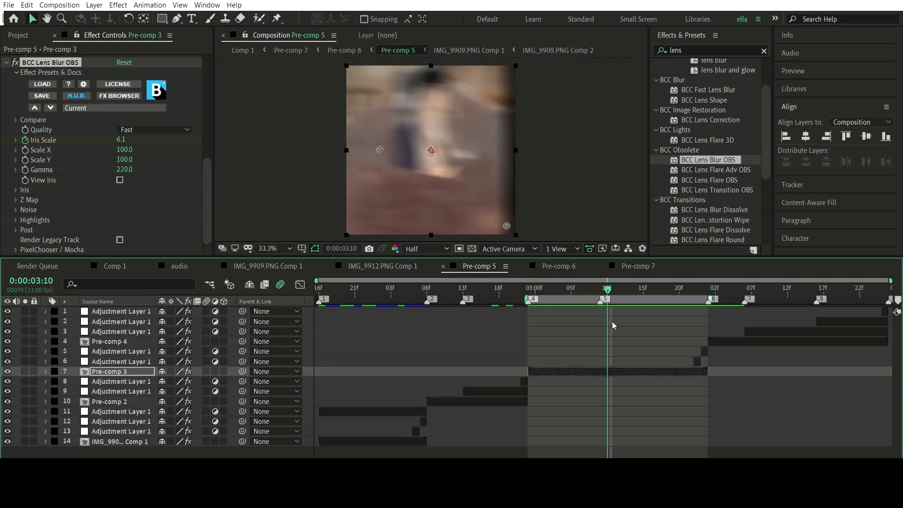
left_click_drag(631, 289, 585, 302)
key("space")
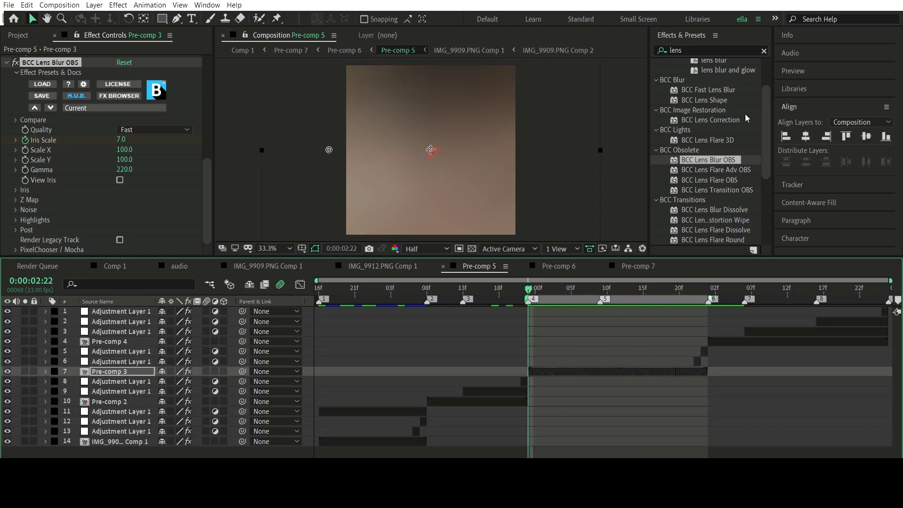
- Apply Brightness & Contrast to Pre-comp 3 and set Brightness to 85
left_click(702, 47)
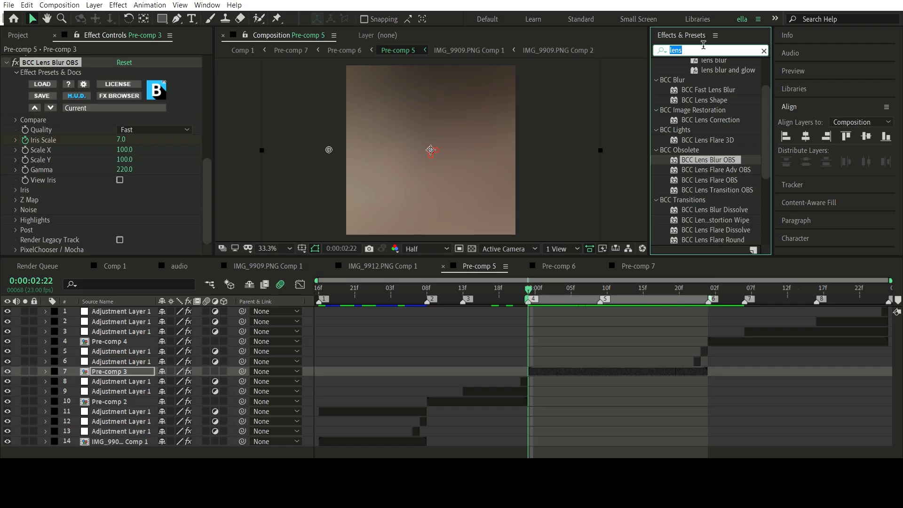
key("BackSpace")
type("bright")
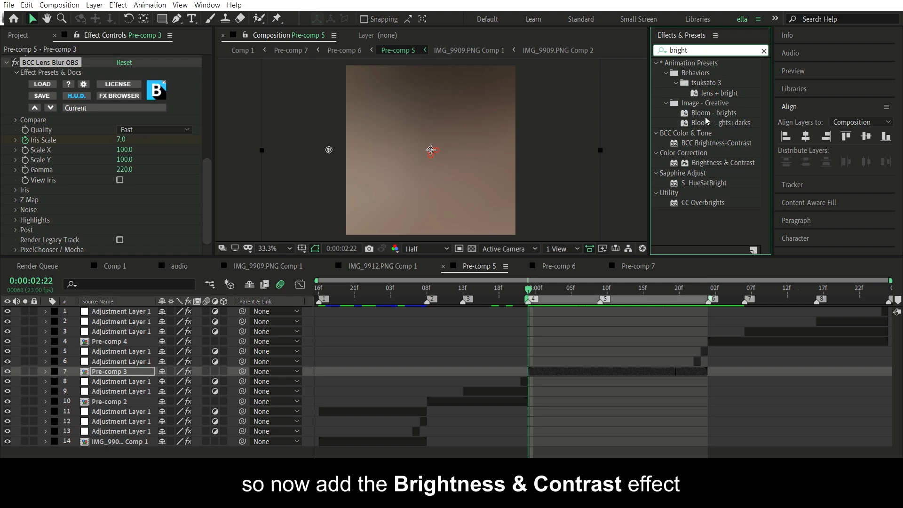
left_click_drag(712, 162, 557, 360)
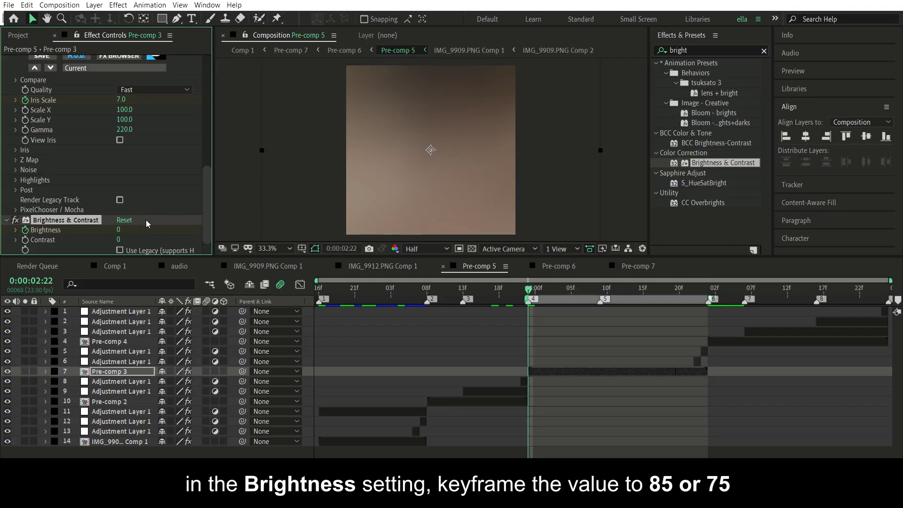
left_click(119, 230)
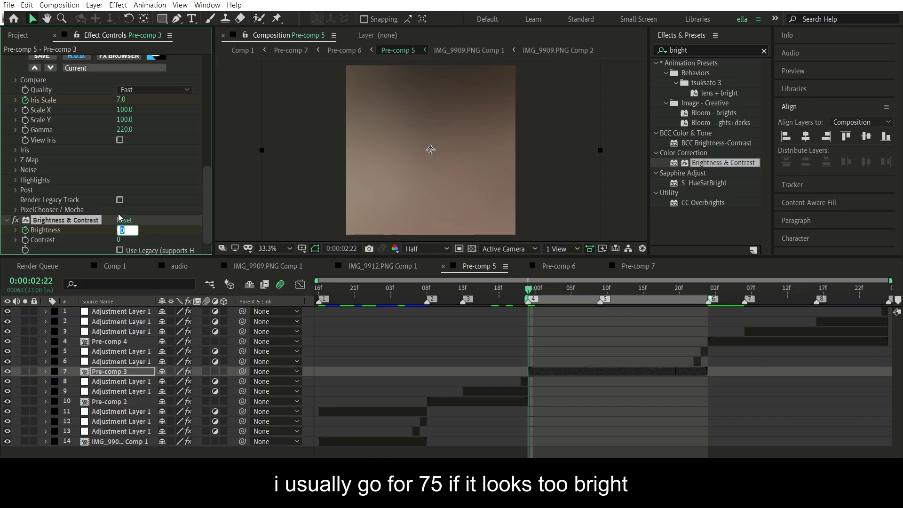
type("8")
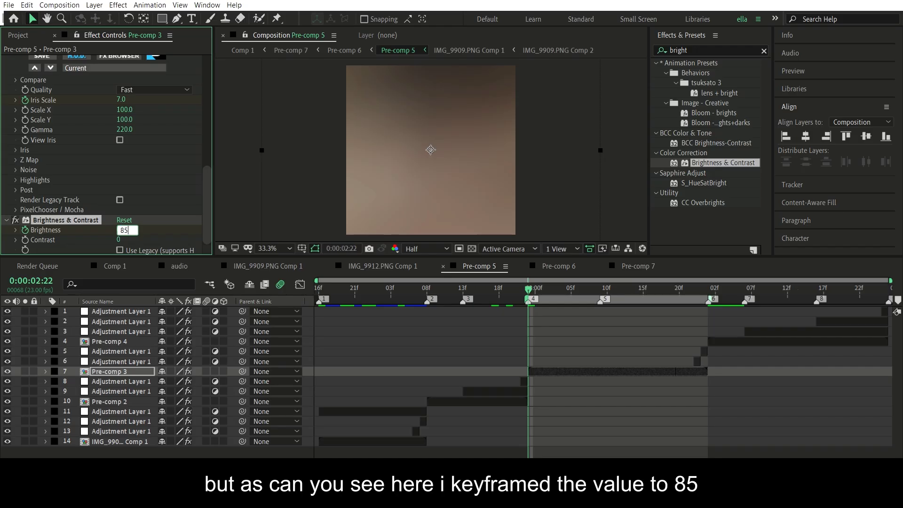
type("5")
key("Return")
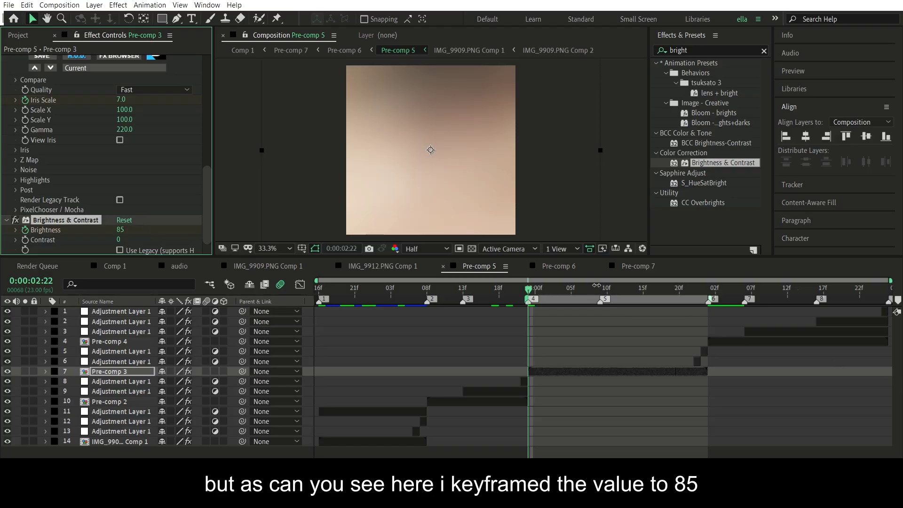
- Keyframe Brightness at 0 just before 3:09, 85 at 3:09 and 0 at 3:18, then reveal the keyframes
left_click_drag(591, 280, 578, 282)
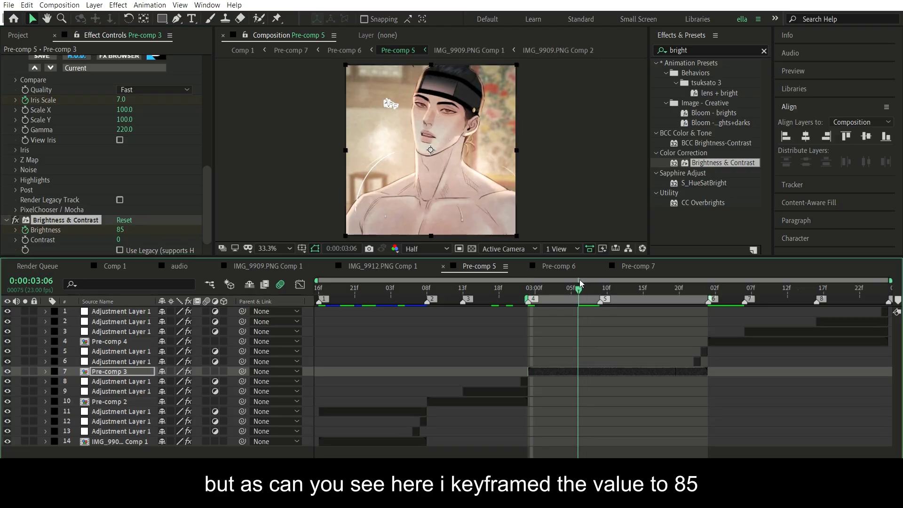
left_click(122, 229)
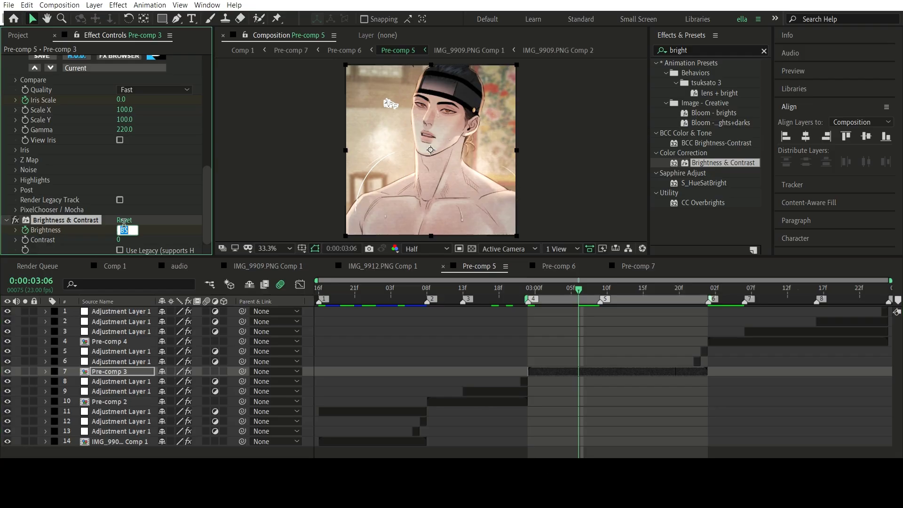
key("Return")
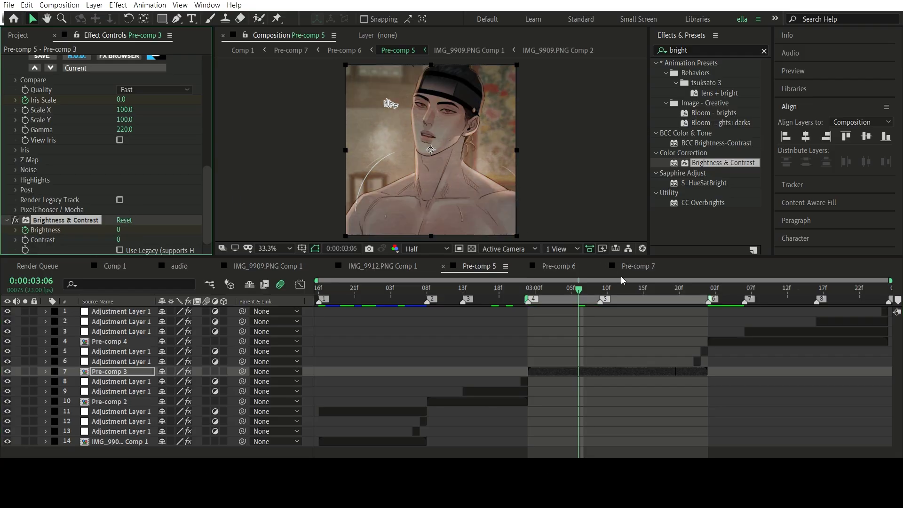
left_click(599, 281)
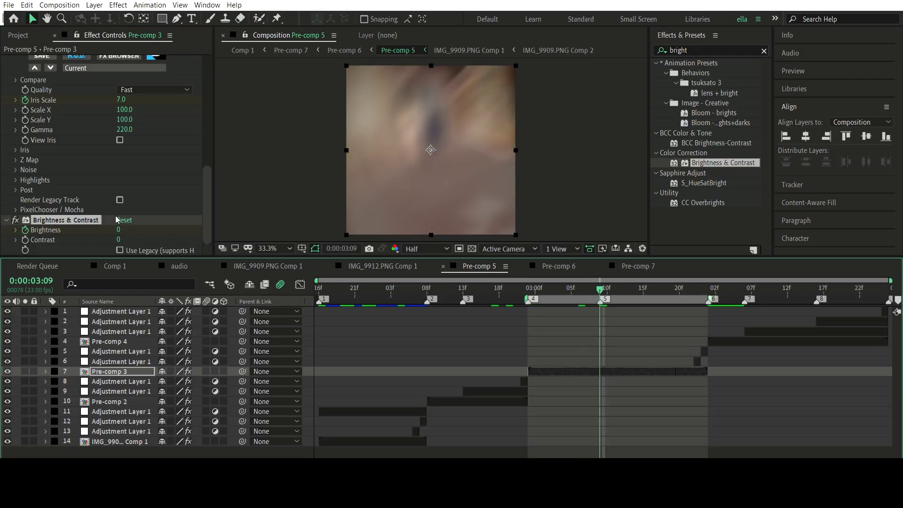
left_click(122, 229)
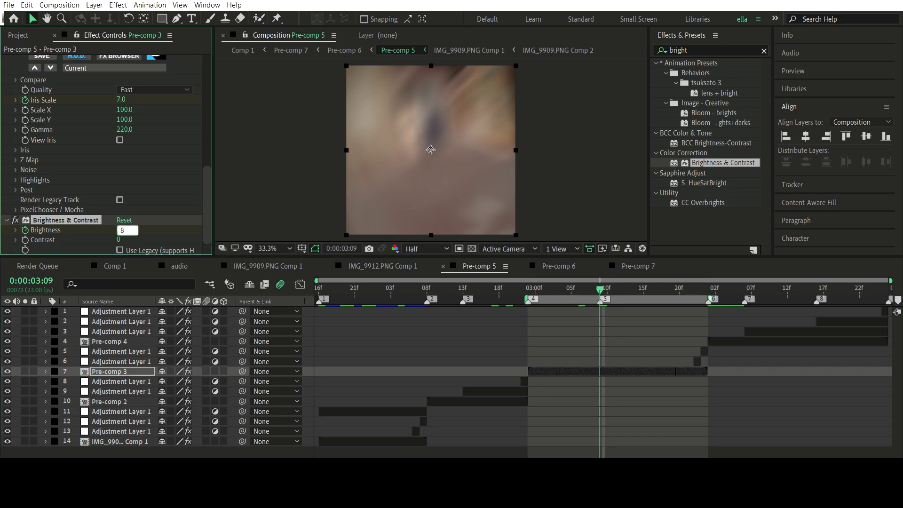
key("Return")
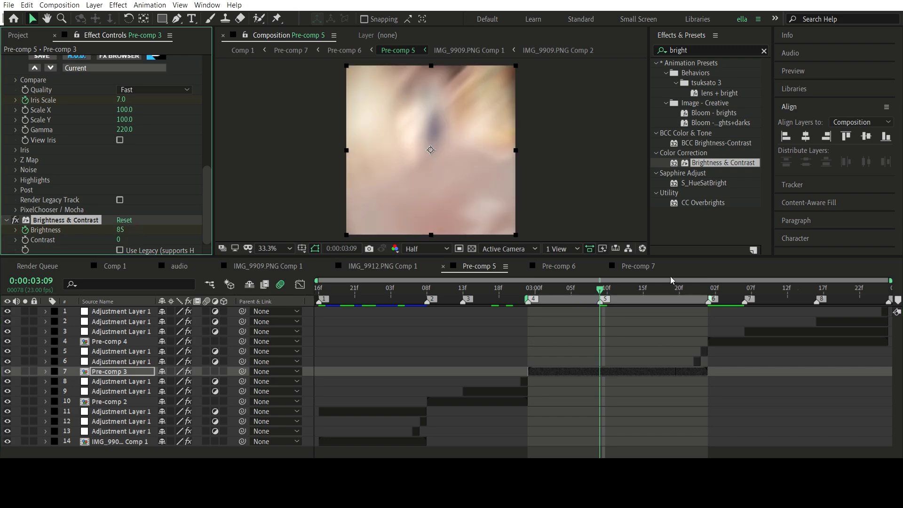
left_click(667, 277)
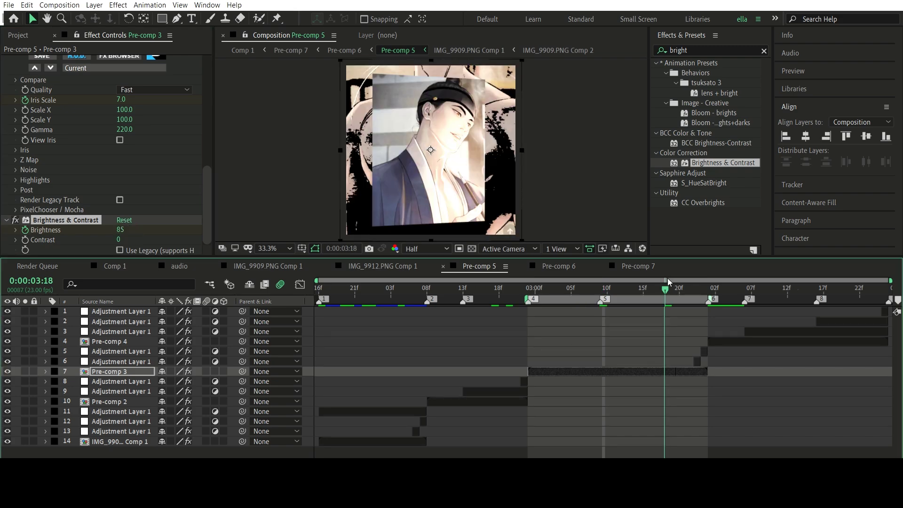
left_click(122, 229)
key("Return")
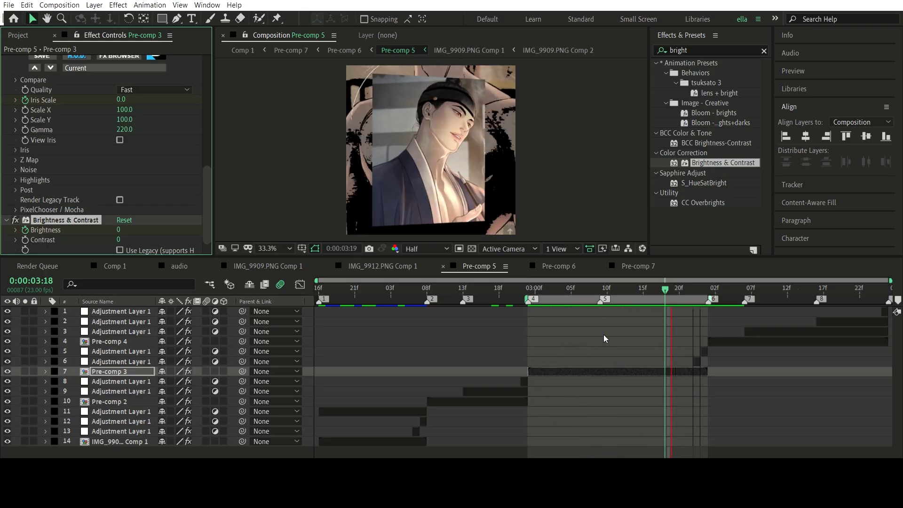
key("space")
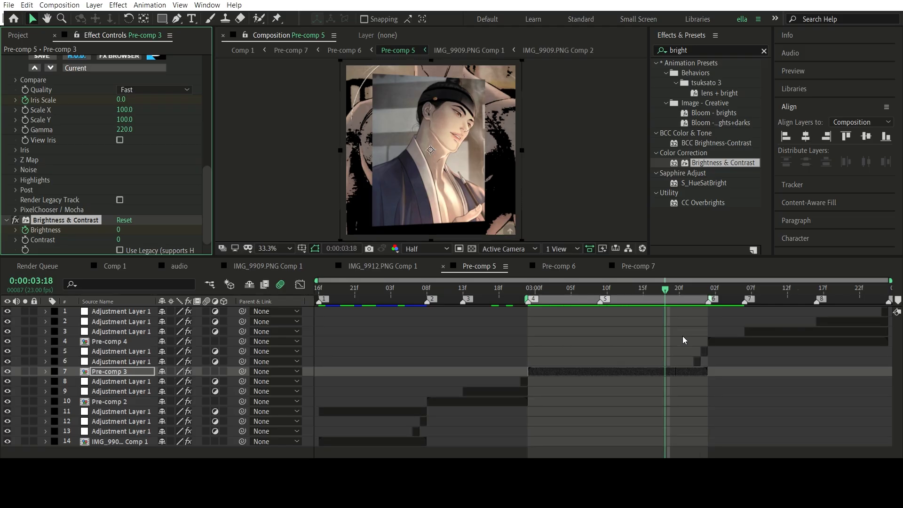
key("u")
scroll(608, 367, "down", 3)
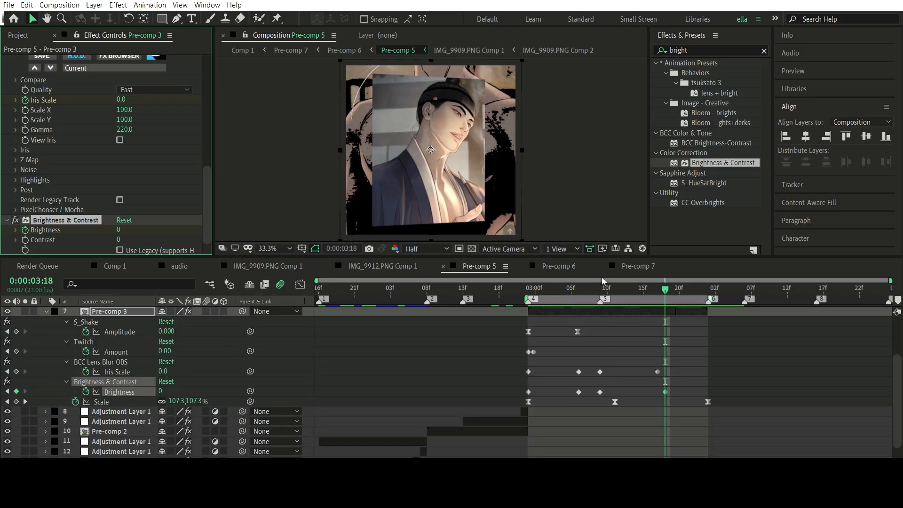
- Play back the transition from 2:22 to review the brightness flash
left_click(604, 280)
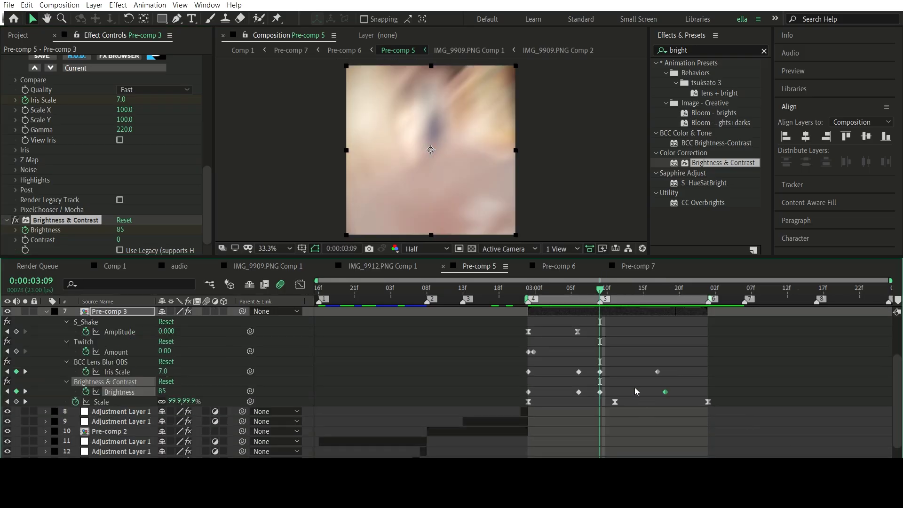
left_click(635, 391)
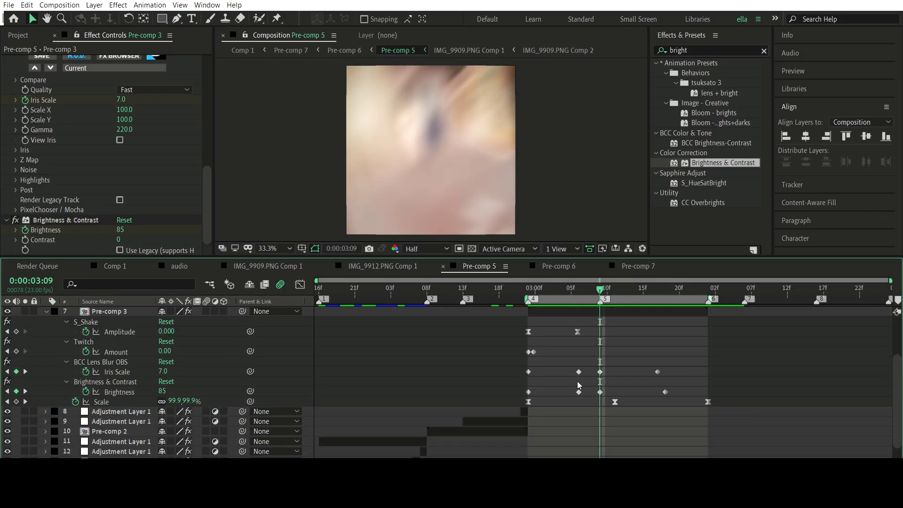
key("space")
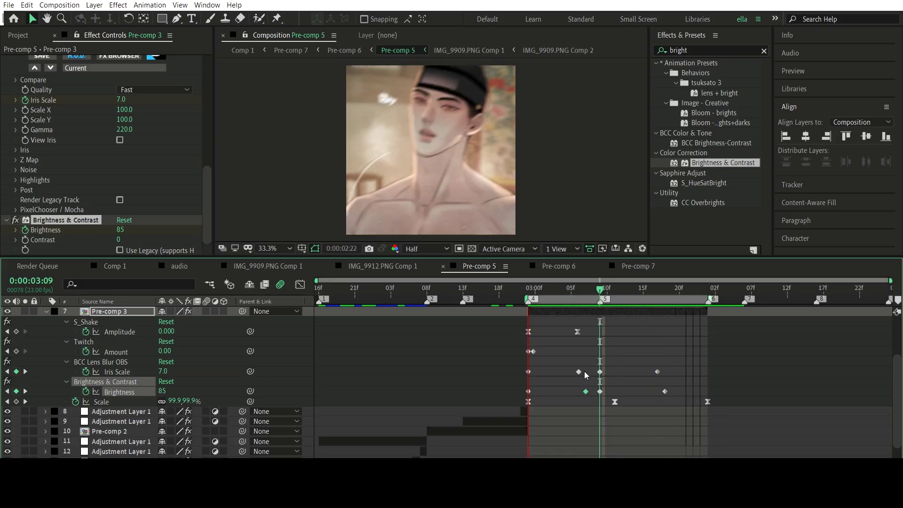
key("space")
left_click(528, 287)
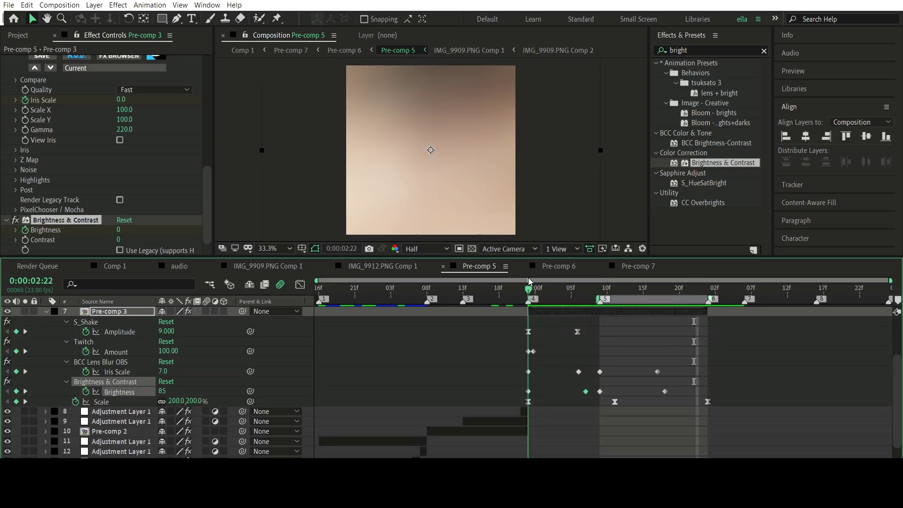
left_click(124, 222)
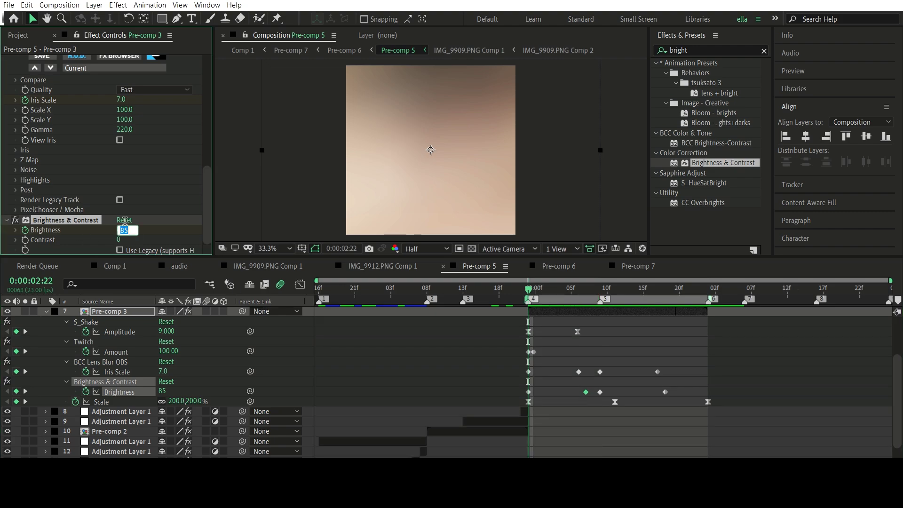
key("Return")
- Lower the 3:09 Brightness peak from 85 to 75 and replay to check the softer flash
left_click(606, 282)
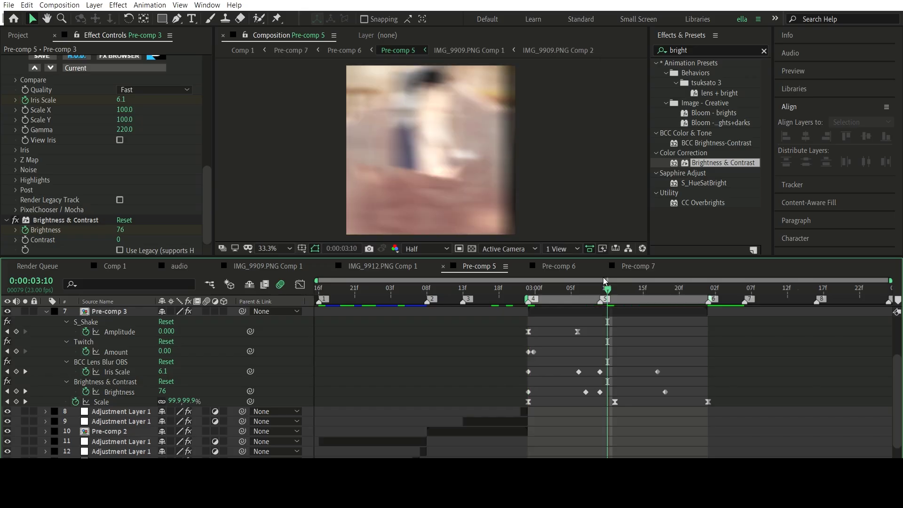
left_click(601, 282)
left_click(123, 224)
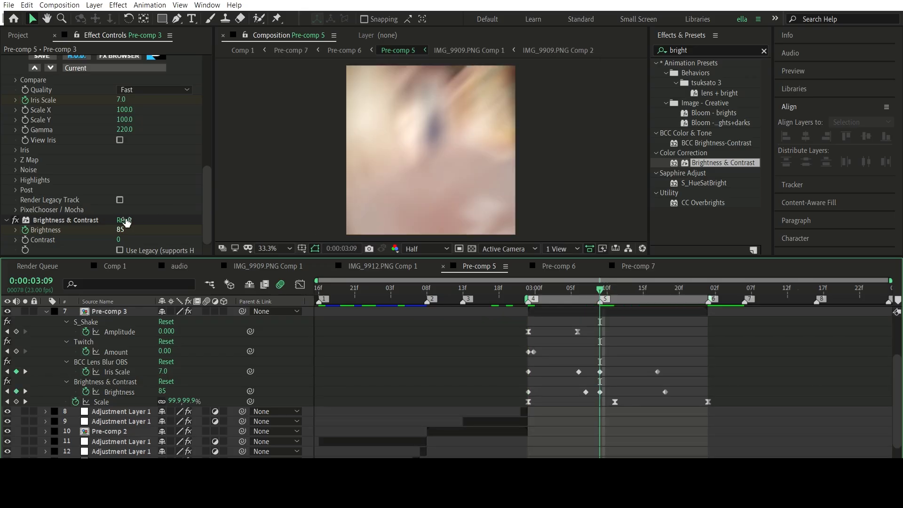
key("BackSpace")
type("75")
key("Return")
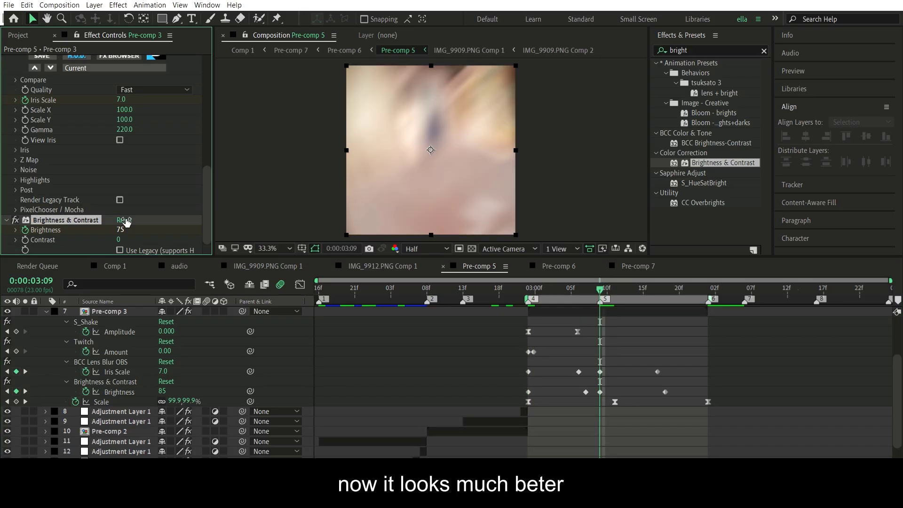
key("space")
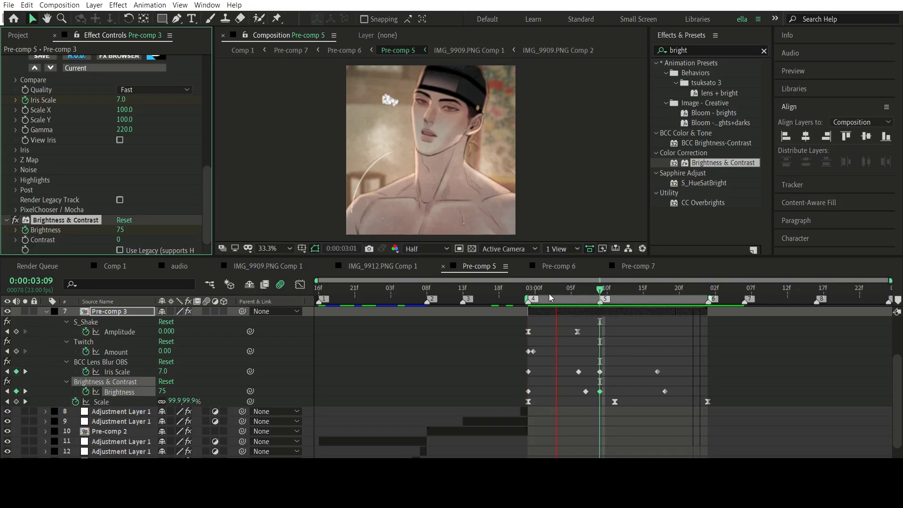
key("space")
scroll(678, 326, "up", 3)
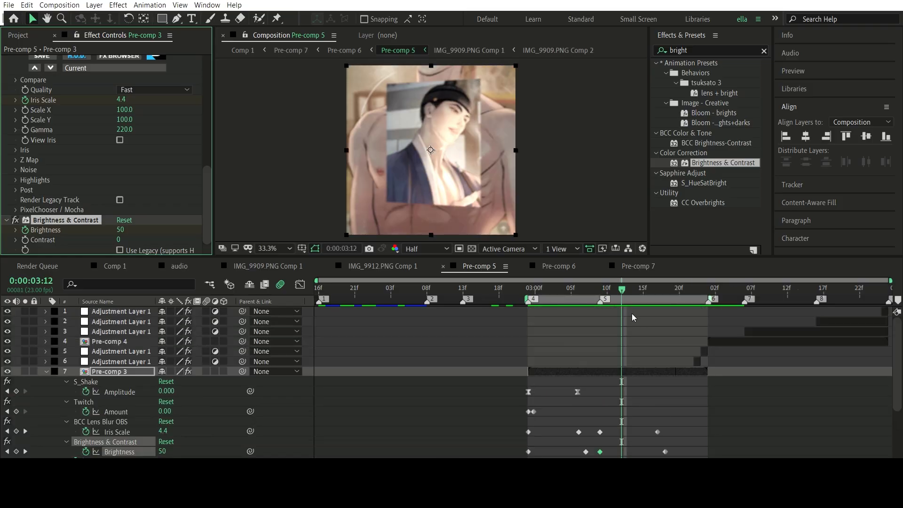
left_click(606, 279)
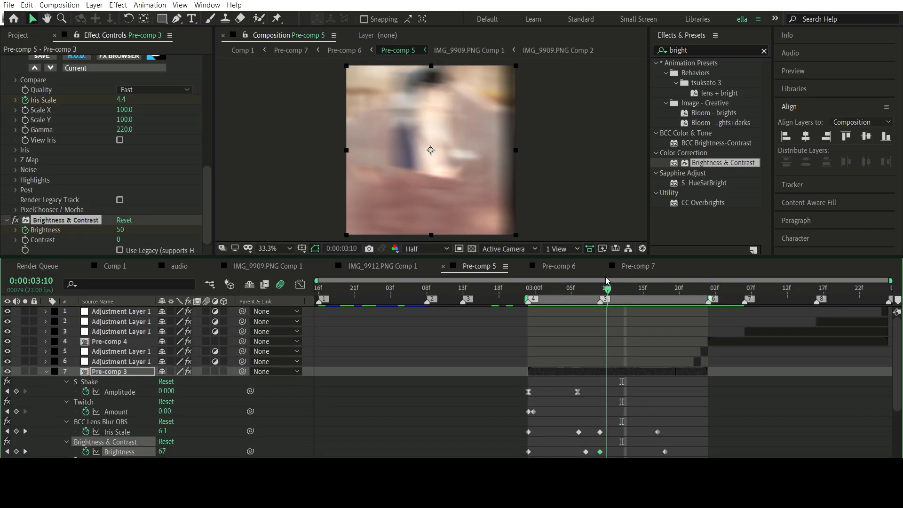
left_click(603, 281)
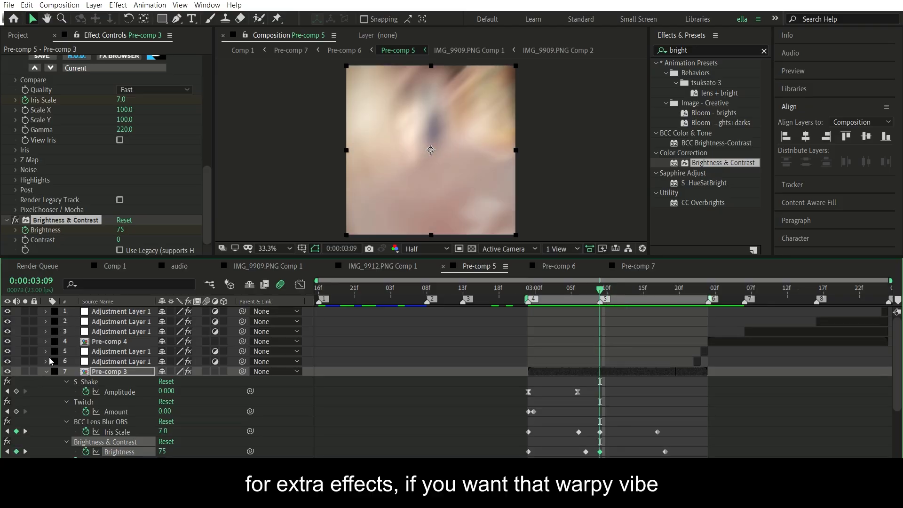
- Add Adjustment Layer 2 above Pre-comp 3, starting at 3:09 and split and trimmed at 4:01
key("ctrl+alt+y")
left_click_drag(453, 373, 630, 374)
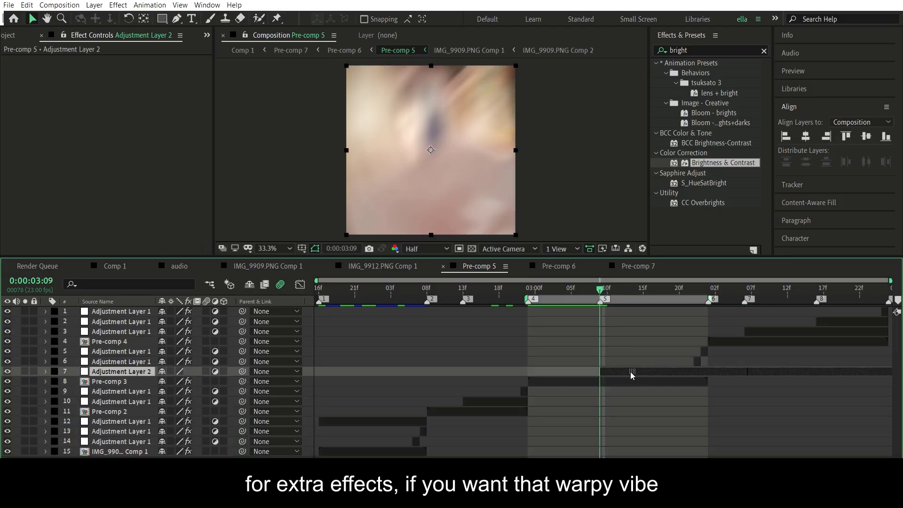
left_click(706, 281)
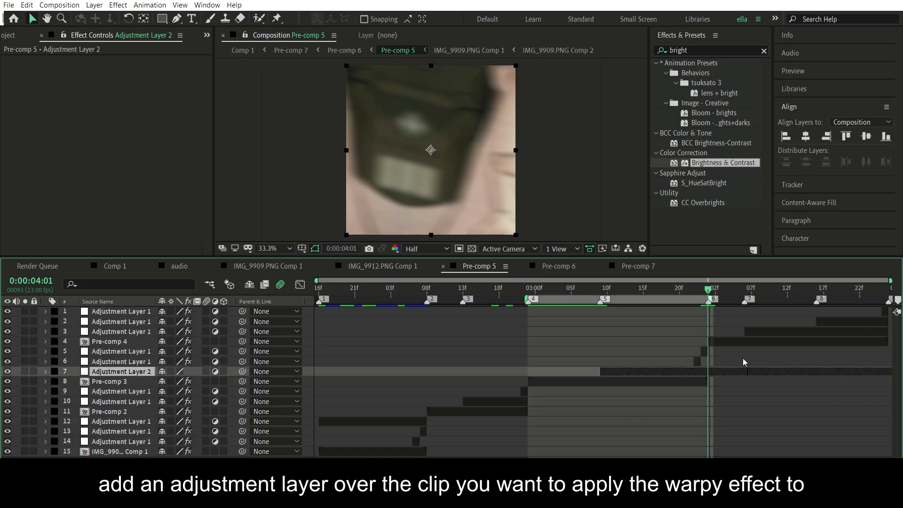
key("ctrl+shift+d")
key("Delete")
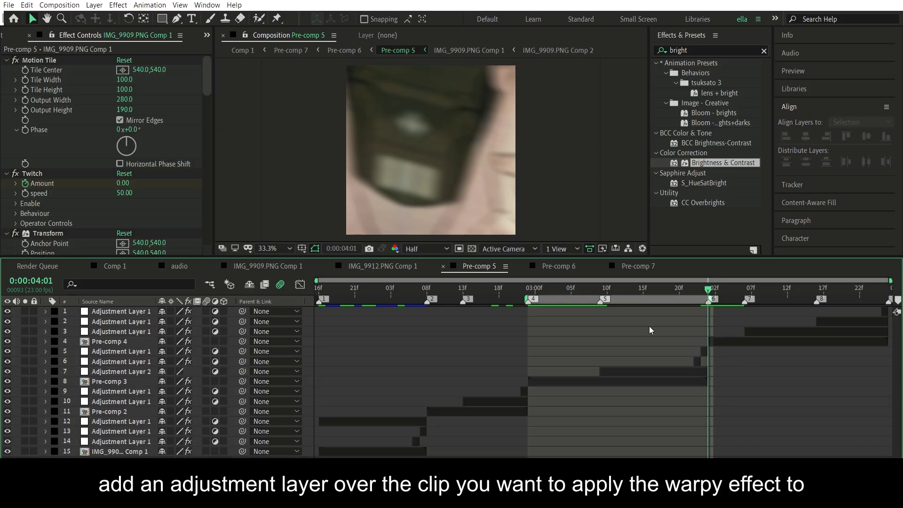
left_click(603, 282)
left_click(611, 371)
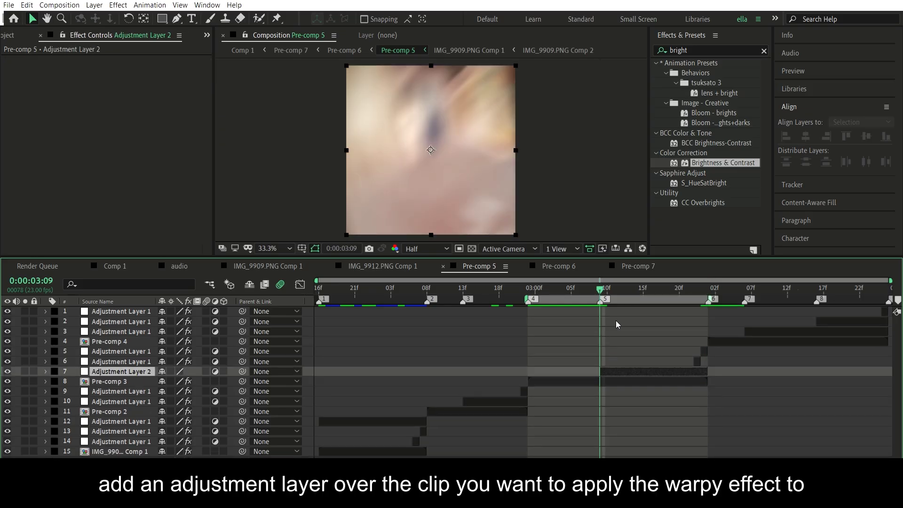
- Apply S_DistortChroma to Adjustment Layer 2 and raise Blur Lens from 36 to about 655
left_click(685, 46)
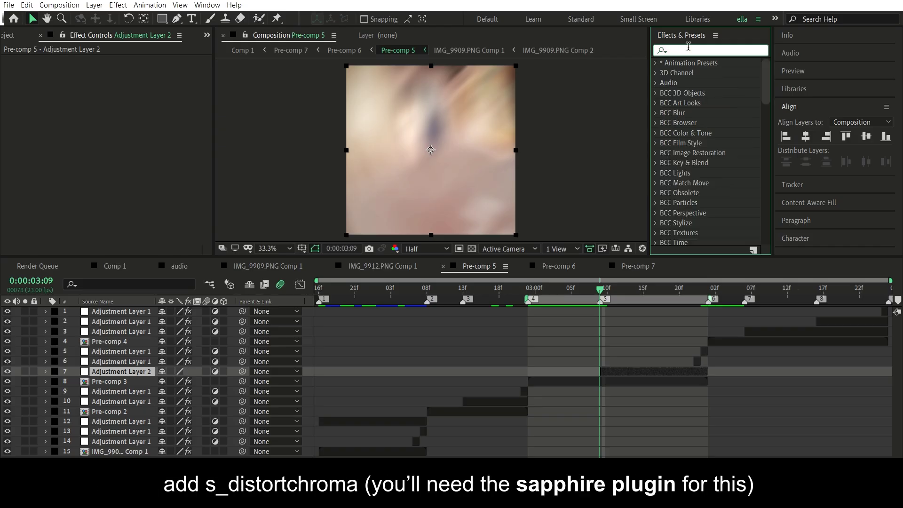
type("distor")
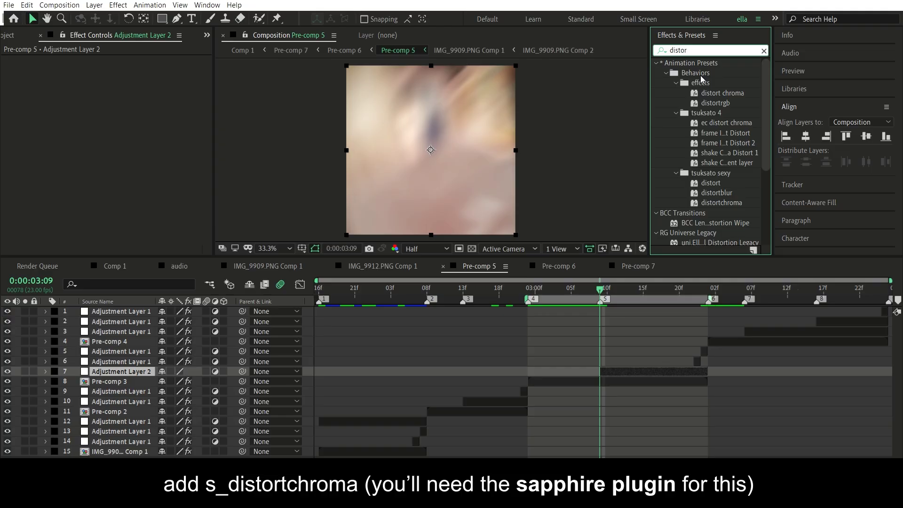
scroll(708, 159, "down", 5)
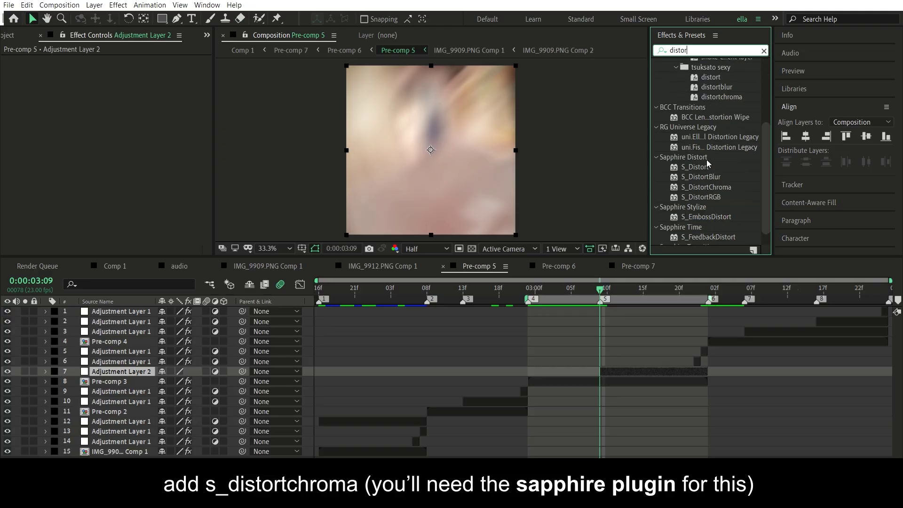
left_click_drag(722, 169, 619, 361)
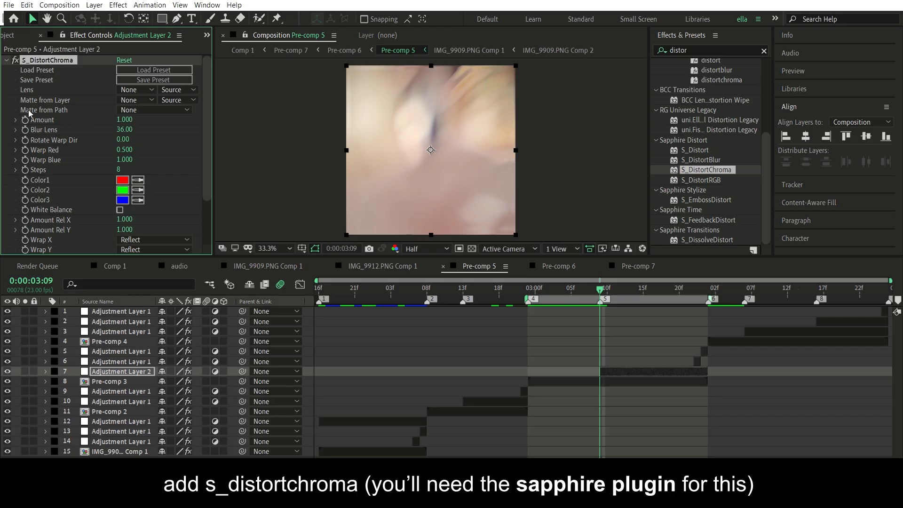
left_click_drag(130, 121, 171, 120)
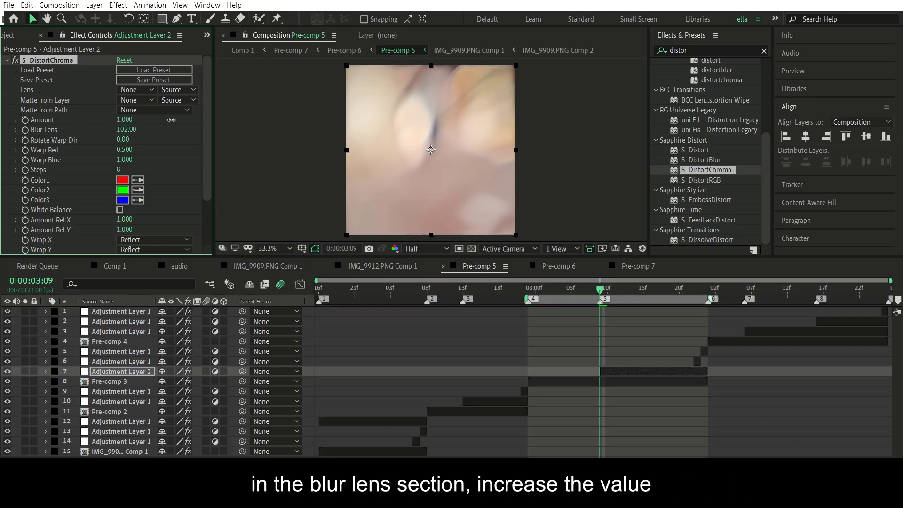
left_click_drag(303, 123, 352, 126)
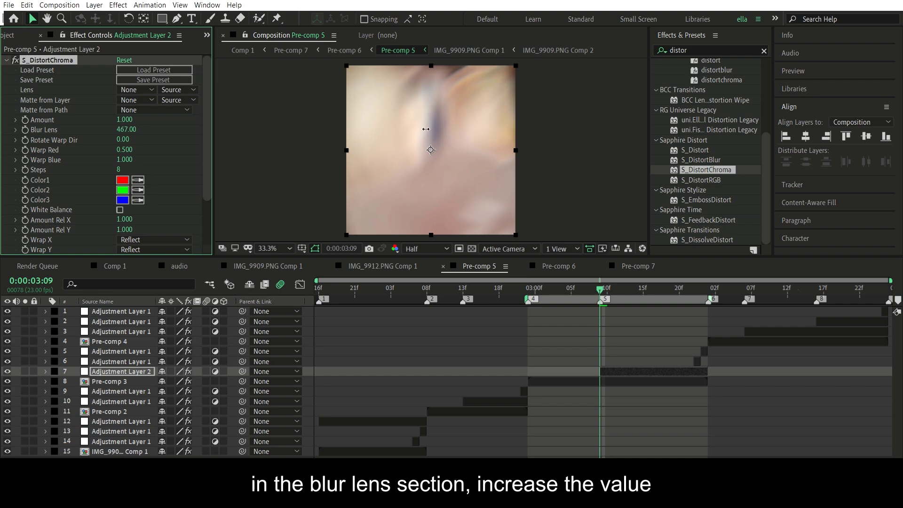
left_click_drag(425, 129, 432, 128)
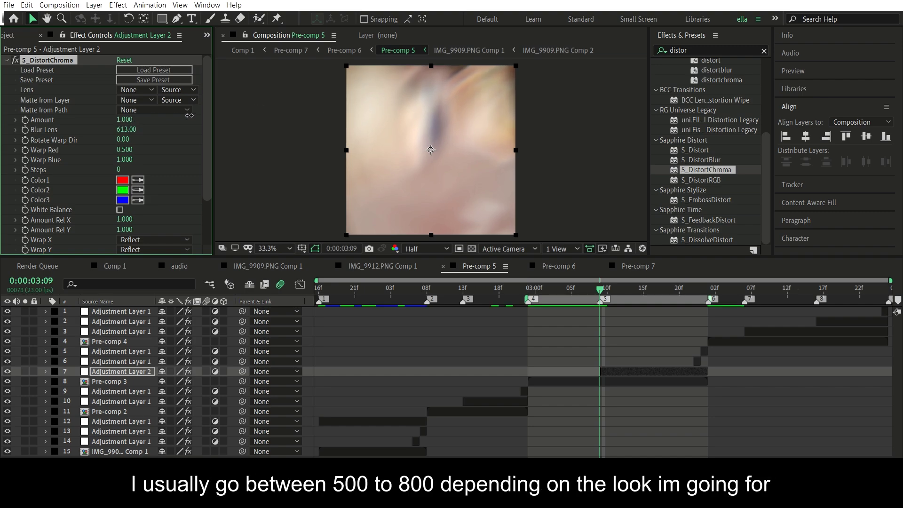
left_click_drag(189, 115, 182, 116)
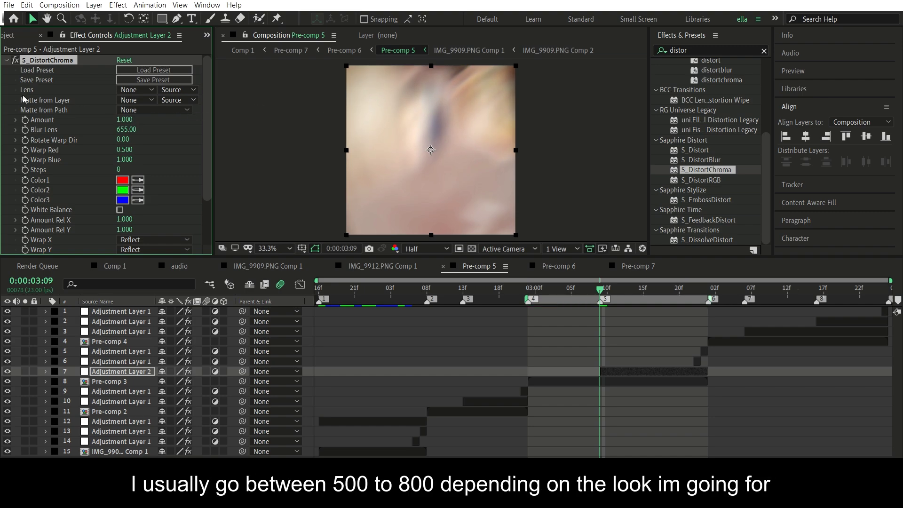
- Set S_DistortChroma Amount to -2.870 at 3:09 and adjust Blur Lens to 866
left_click_drag(133, 116, 331, 117)
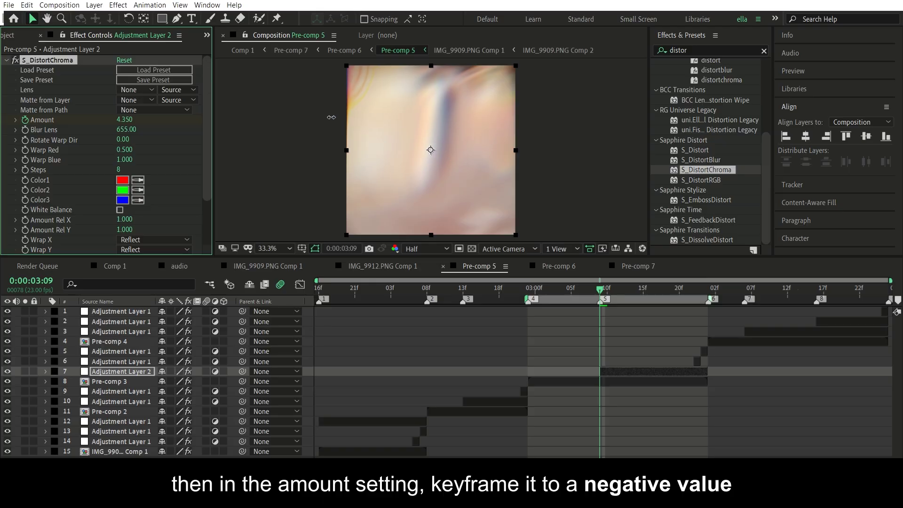
left_click(634, 280)
left_click_drag(617, 287, 600, 287)
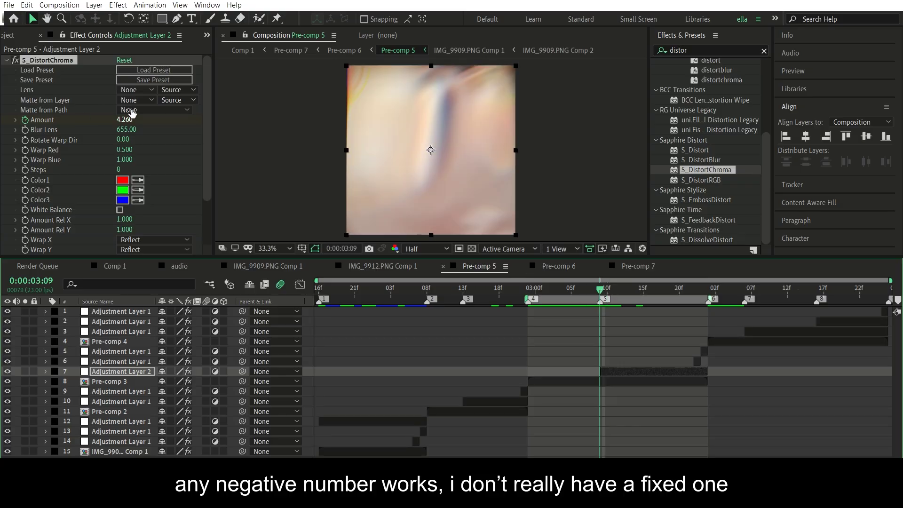
left_click_drag(131, 117, 38, 124)
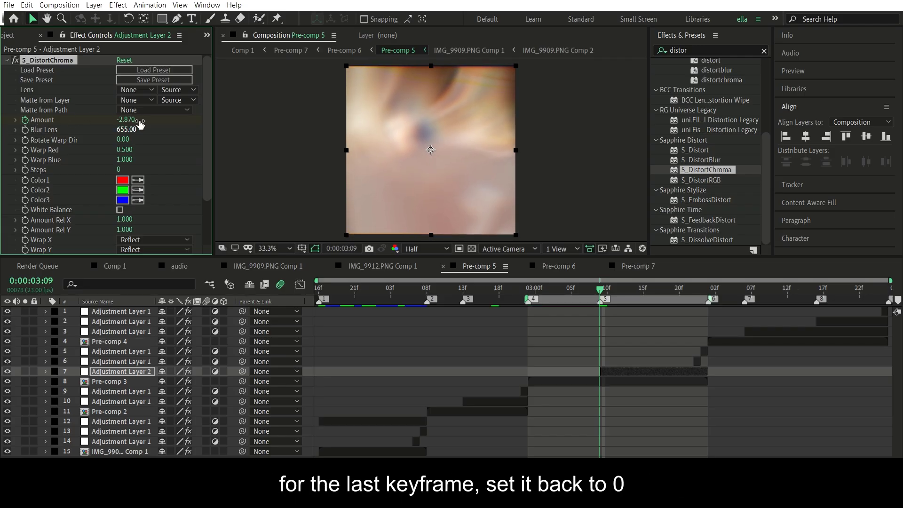
left_click_drag(136, 129, 5, 151)
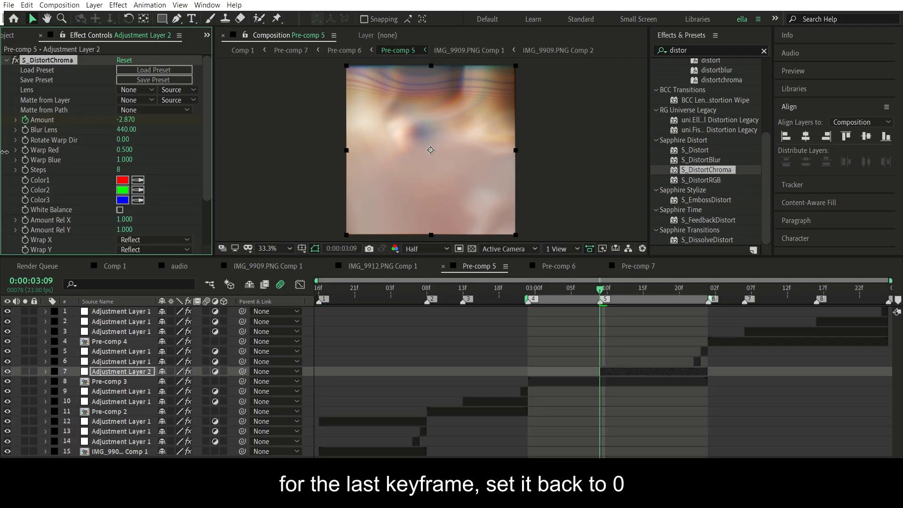
left_click_drag(126, 129, 257, 121)
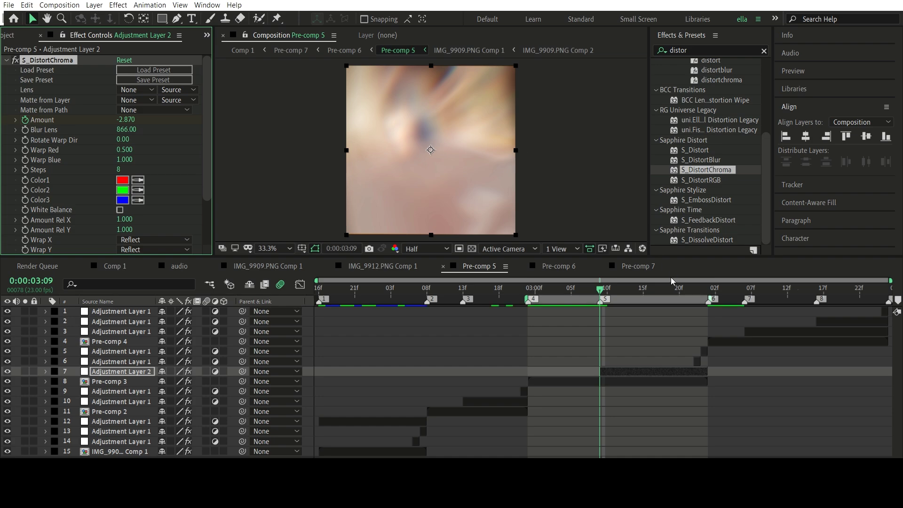
- Keyframe Amount to 0 at 3:17, slide that key later, and Easy Ease both keys
left_click(656, 280)
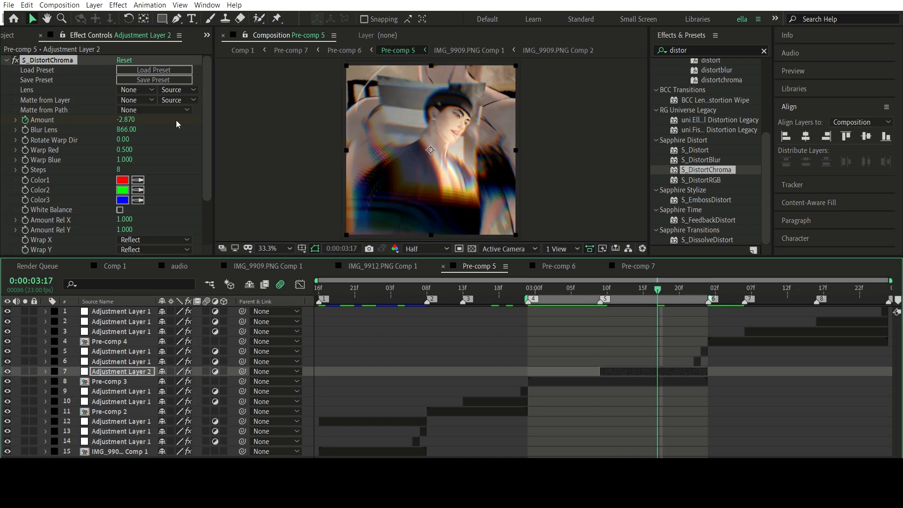
left_click(128, 120)
type("0")
key("Return")
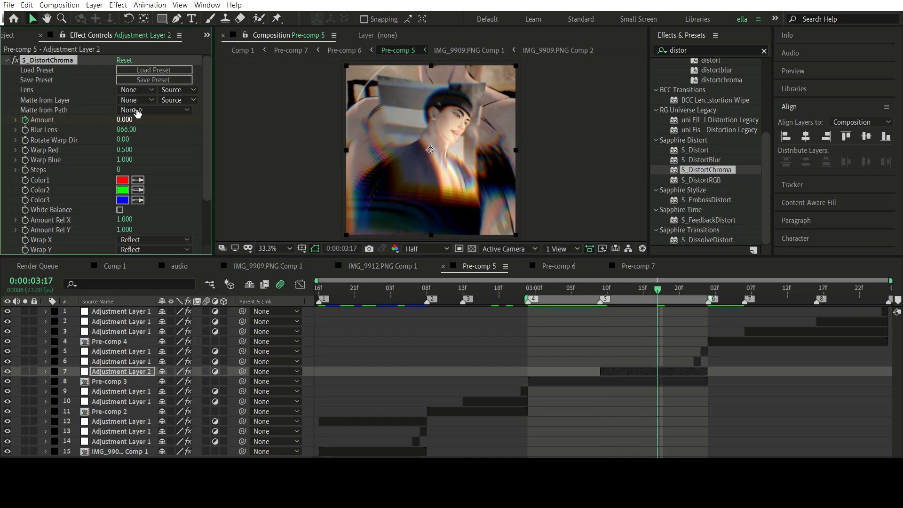
key("u")
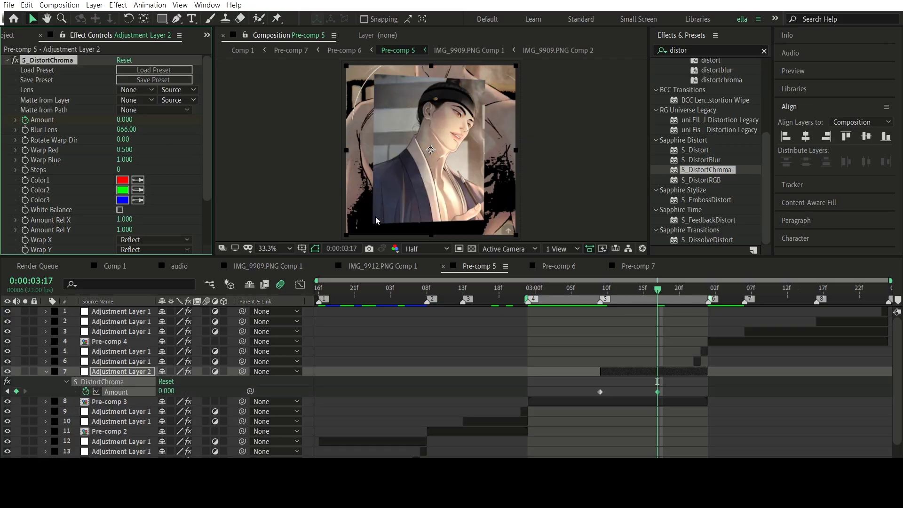
left_click_drag(657, 392, 693, 392)
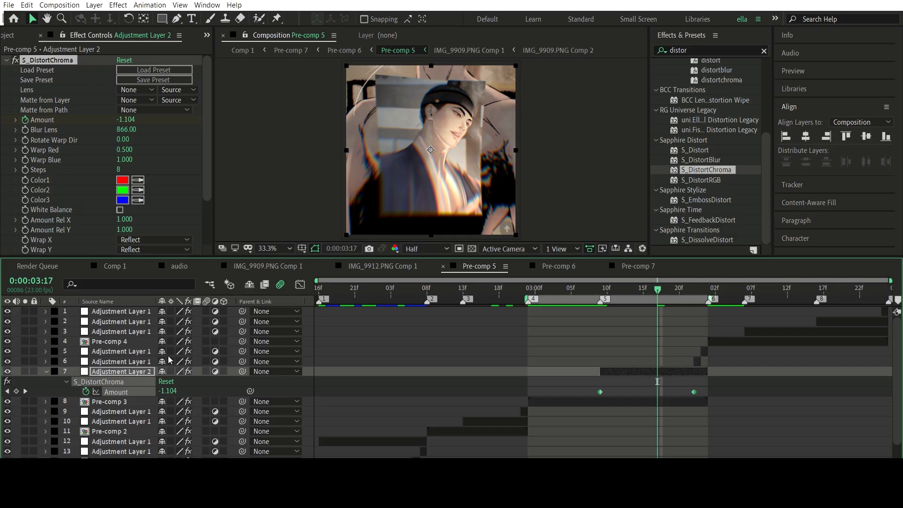
key("F9")
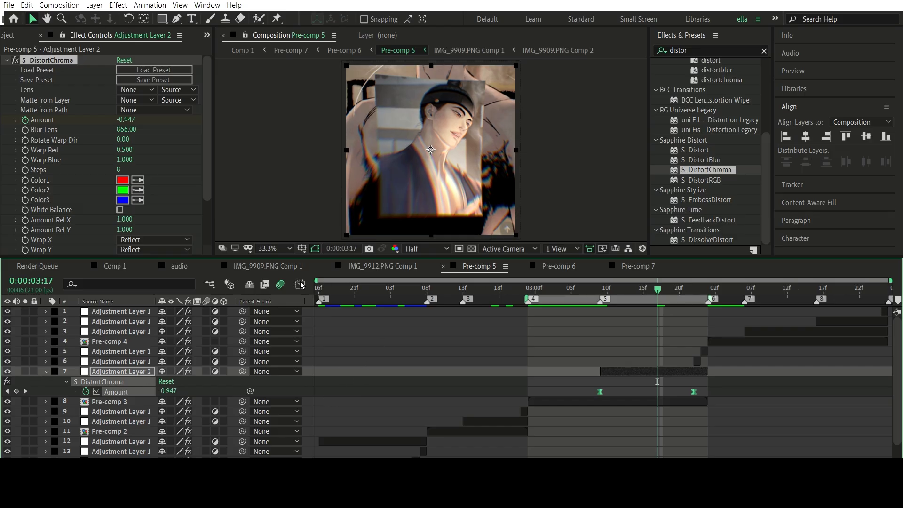
- In the Graph Editor, make the Amount curve leave -2.870 steeply and flatten toward 0, then preview
left_click(300, 284)
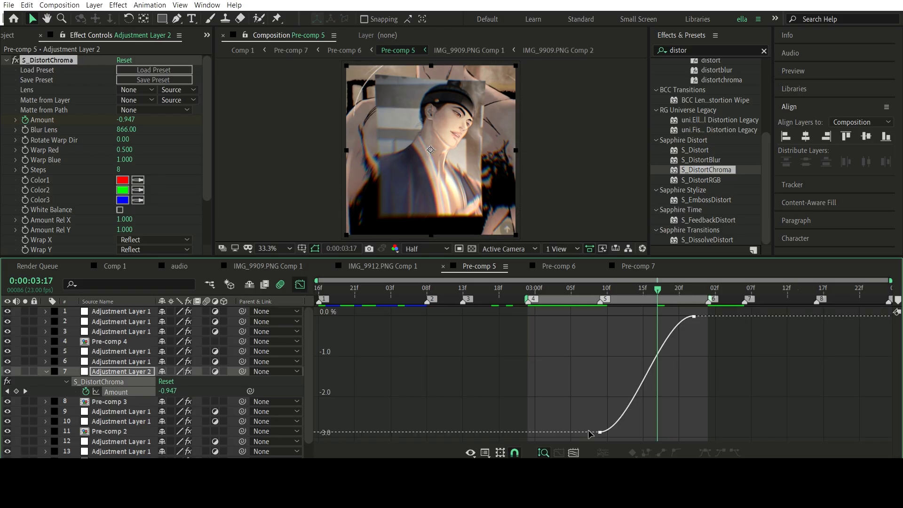
key("ctrl+a")
left_click(574, 450)
left_click_drag(539, 432, 419, 323)
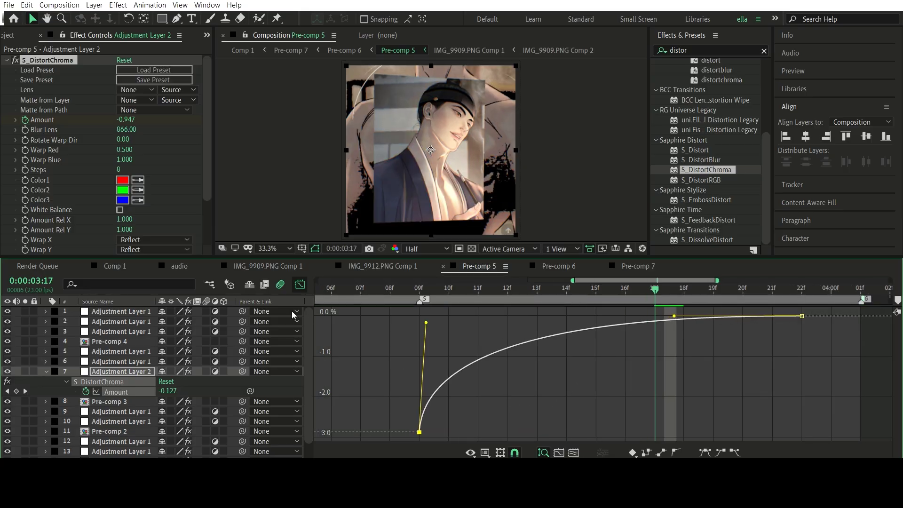
left_click_drag(509, 309, 472, 315)
left_click(435, 286)
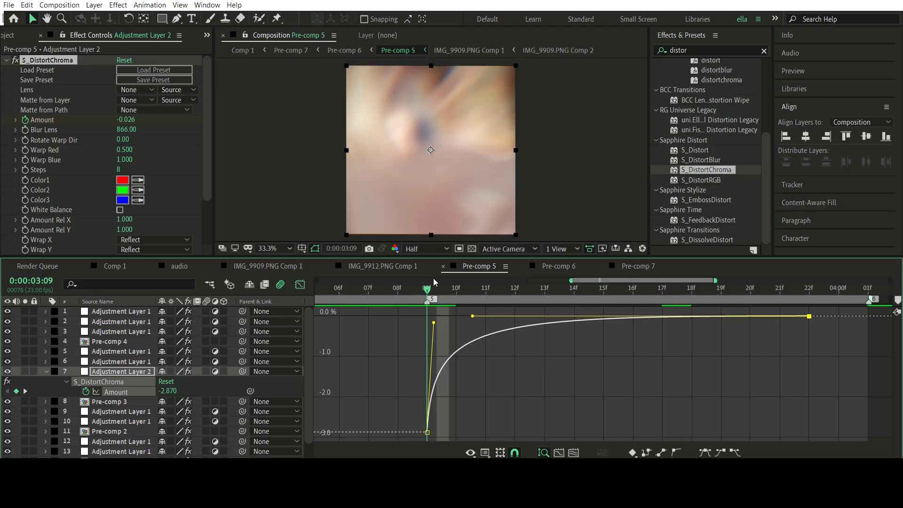
key("space")
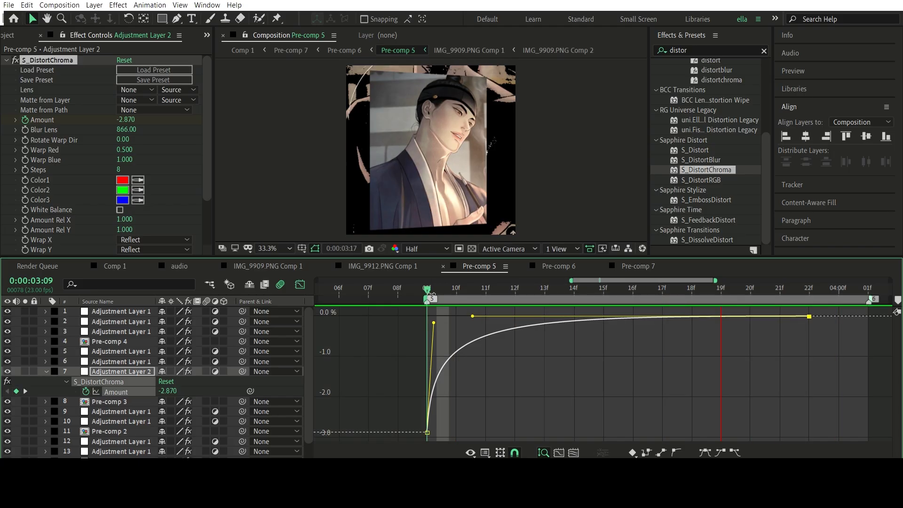
key("space")
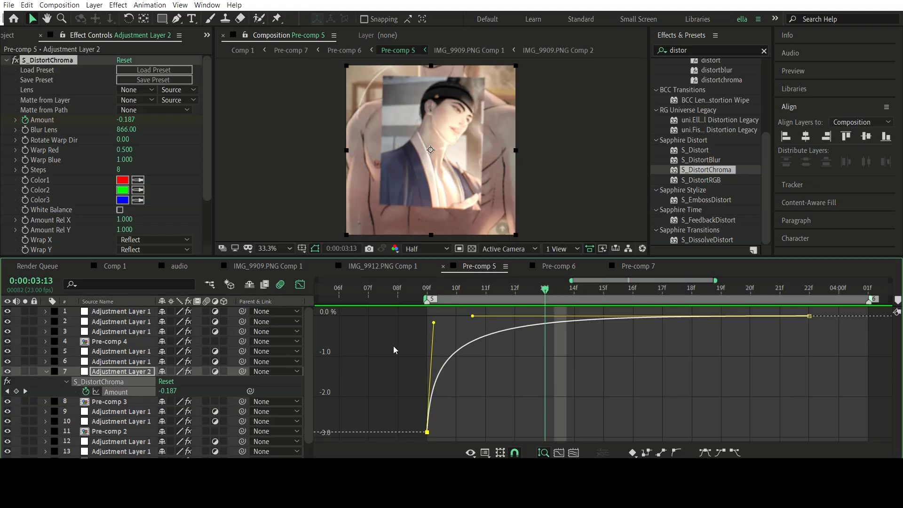
- Soften the curve's start and adjust the ease into the end keyframe, then preview again
left_click_drag(433, 323, 434, 377)
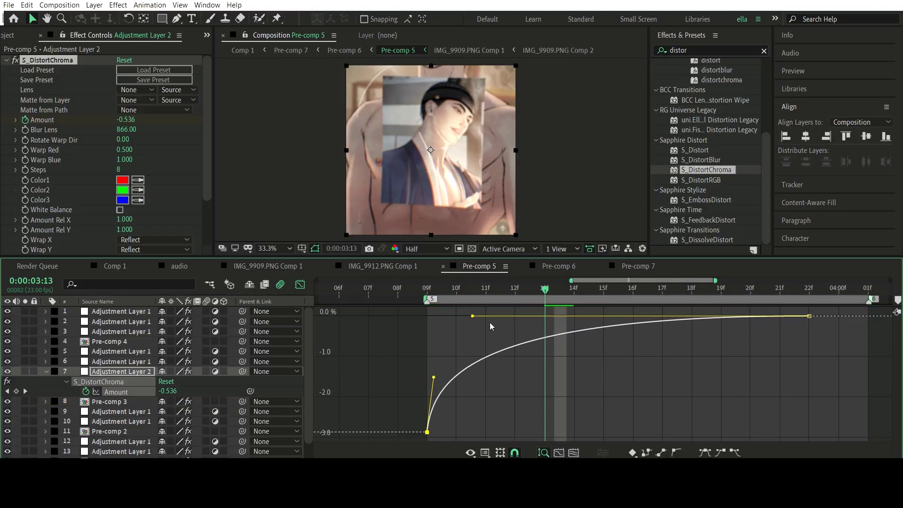
left_click_drag(472, 315, 526, 328)
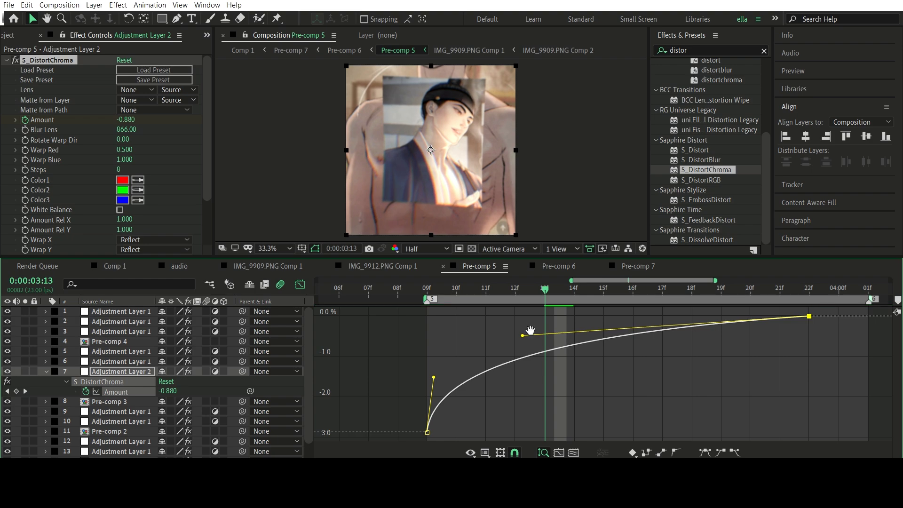
key("space")
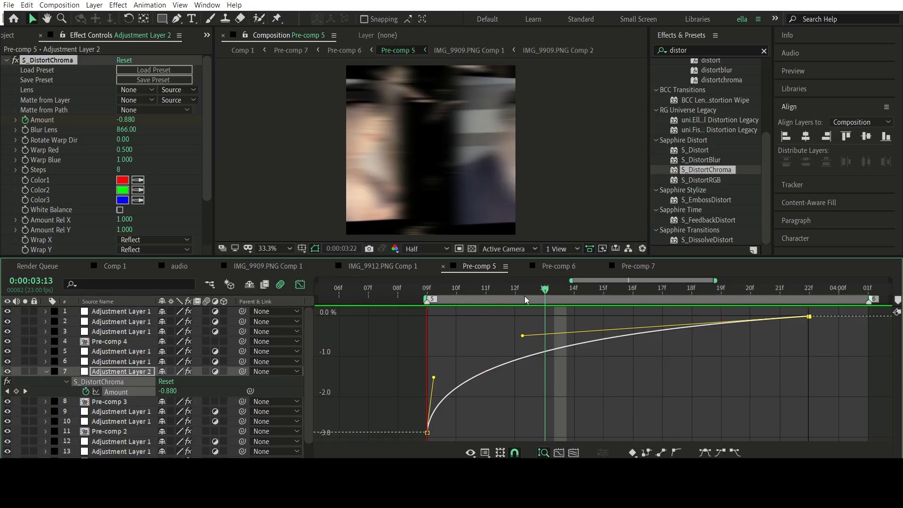
key("space")
left_click(299, 284)
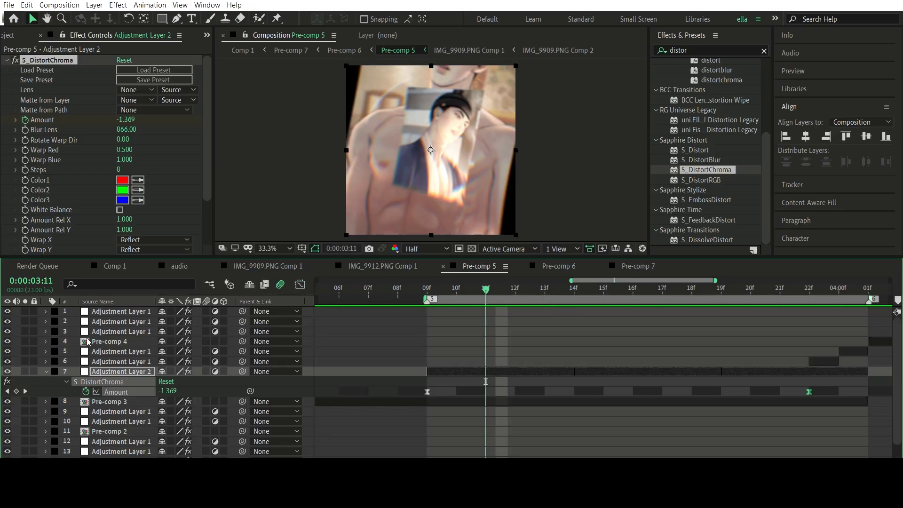
key("u")
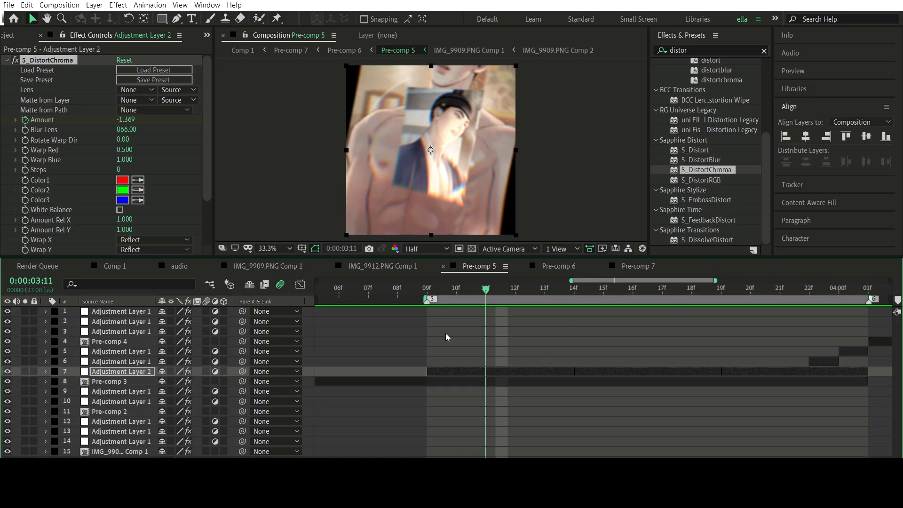
key("minus")
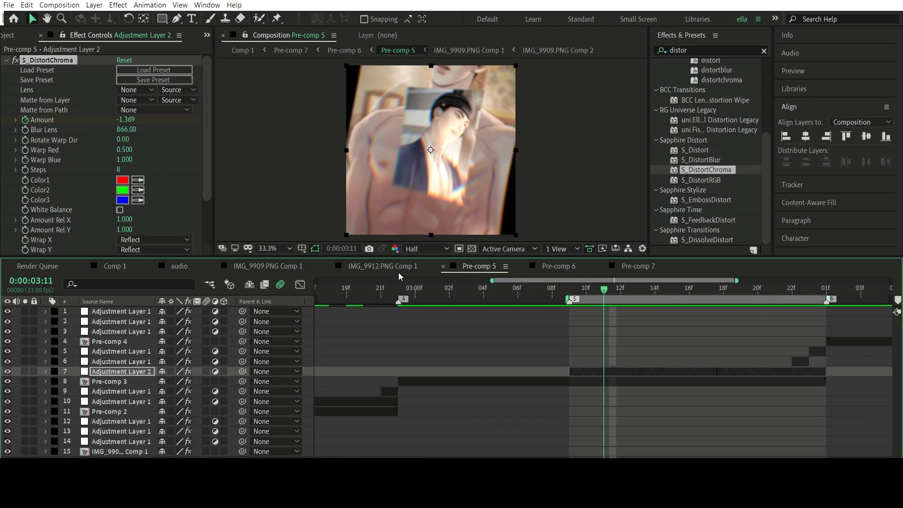
key("space")
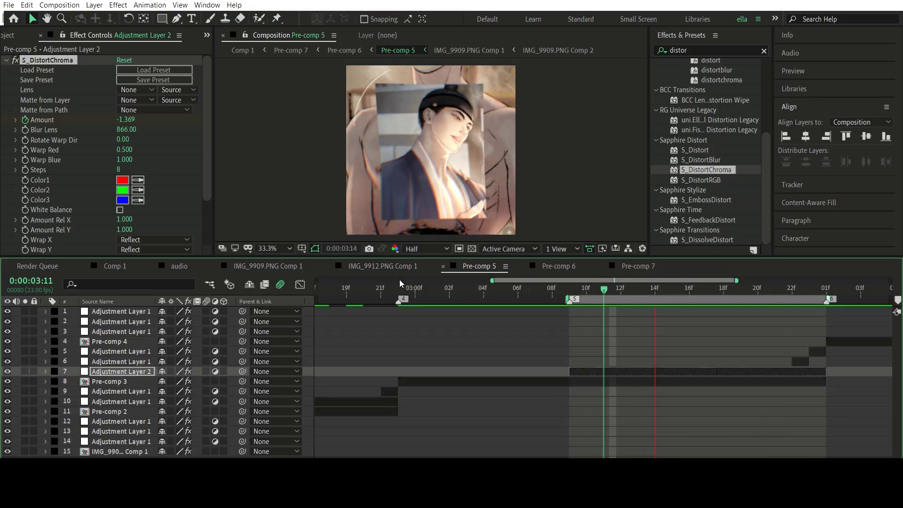
left_click(568, 280)
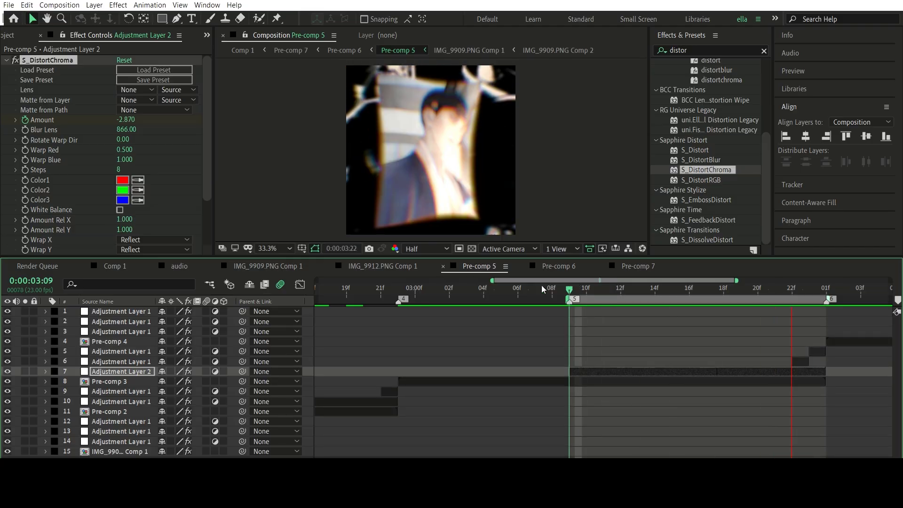
left_click(398, 279)
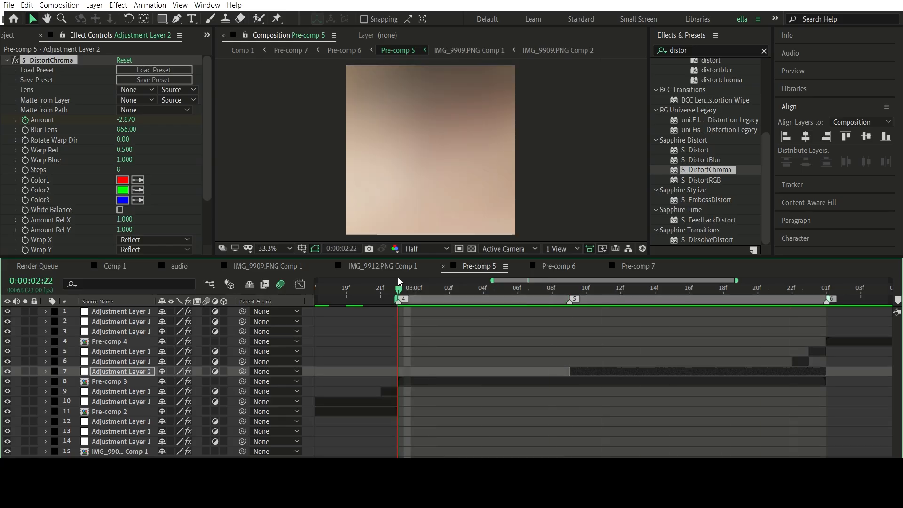